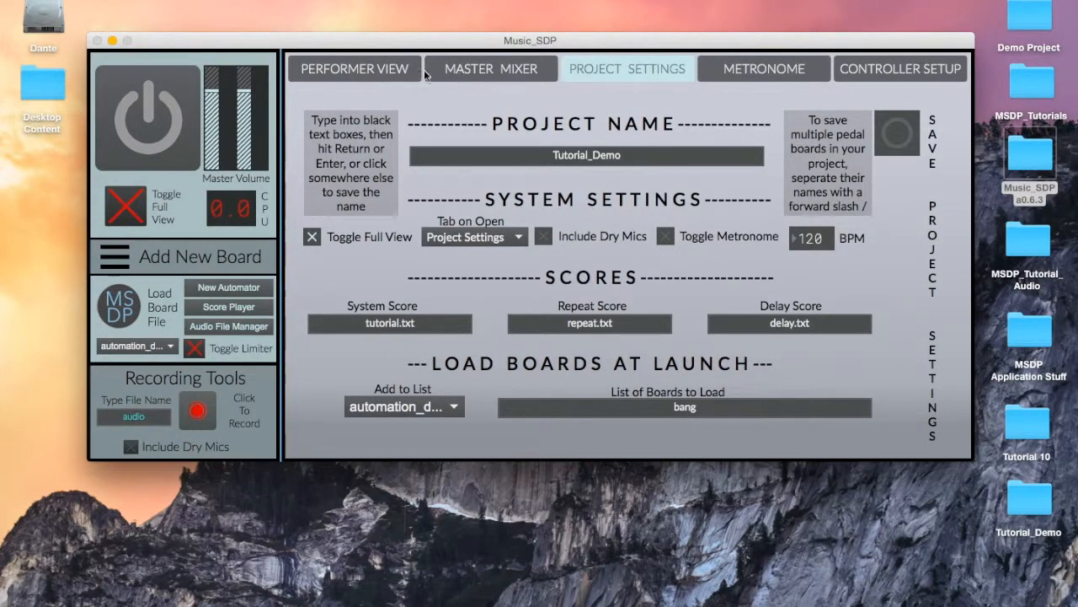
Step: Look through the Performer View, Master Mixer, Project Settings, Metronome and Controller Setup pages
click(396, 68)
click(471, 66)
click(585, 67)
click(736, 70)
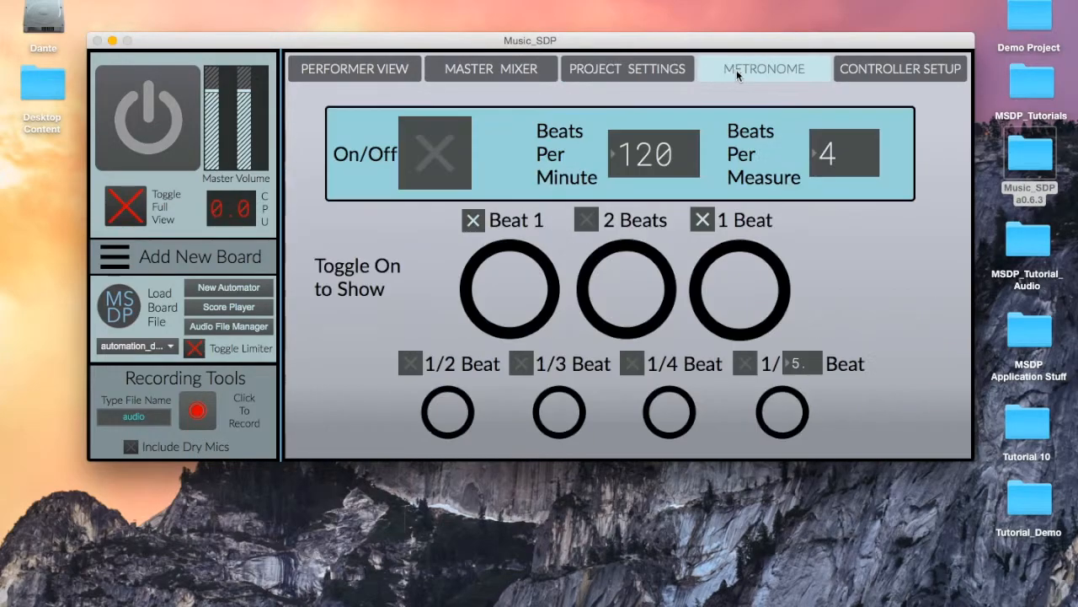
click(851, 72)
click(385, 74)
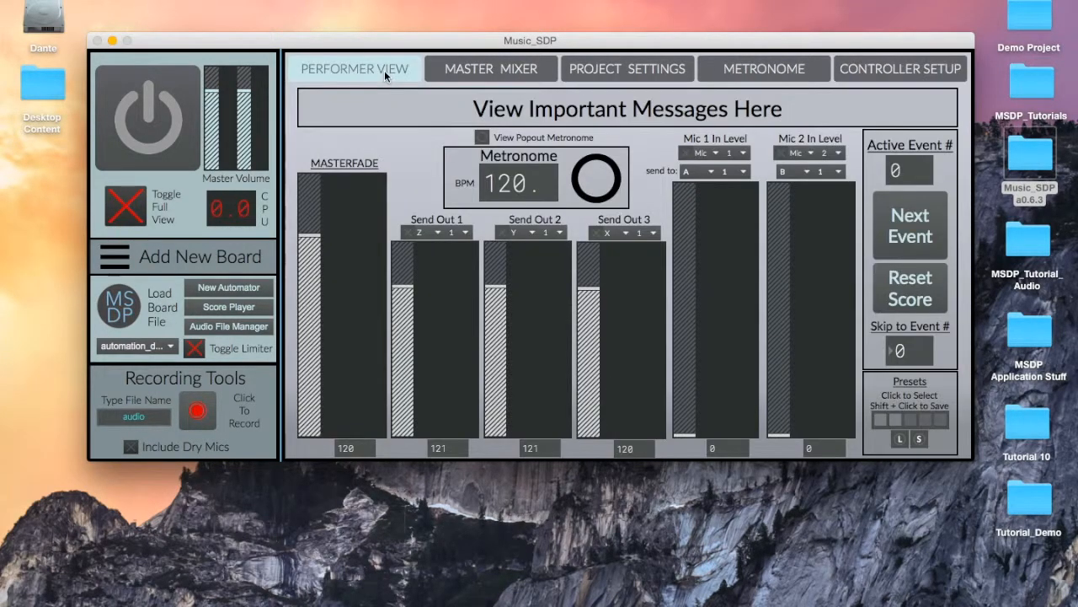
click(492, 69)
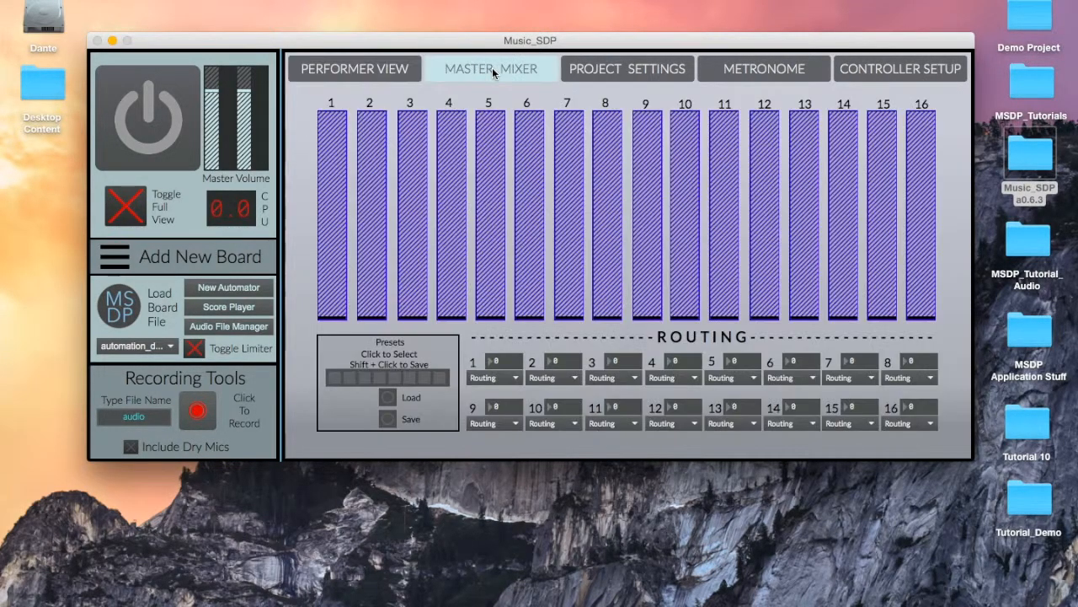
click(620, 73)
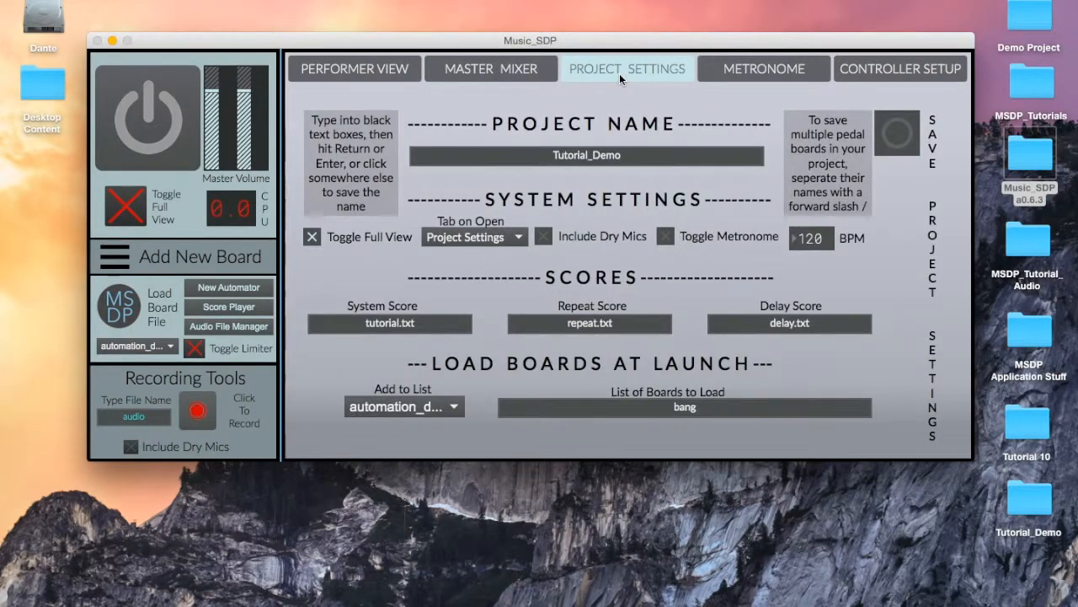
click(755, 77)
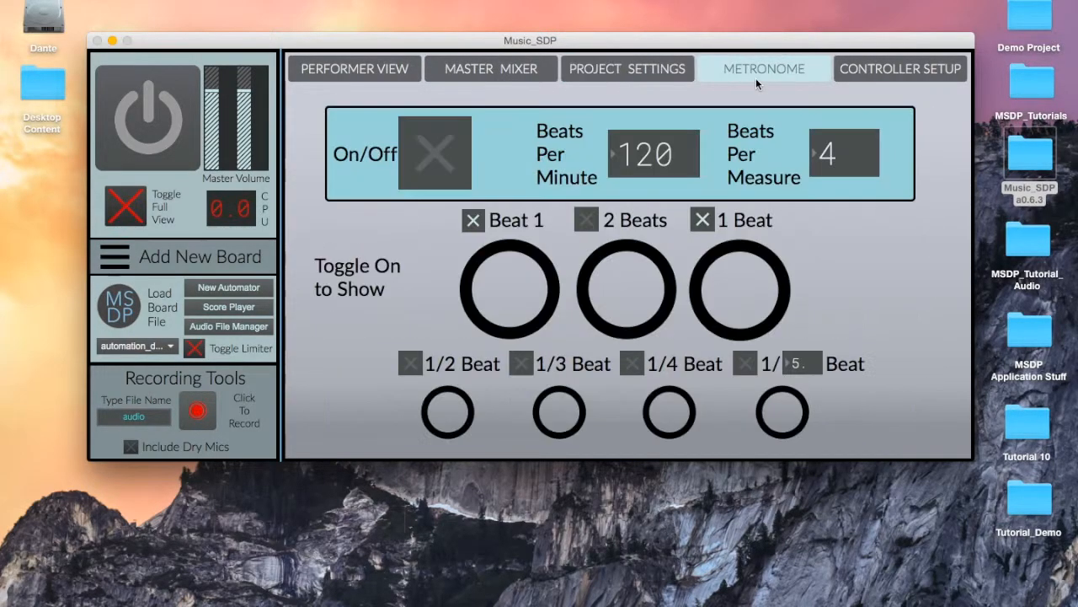
click(900, 77)
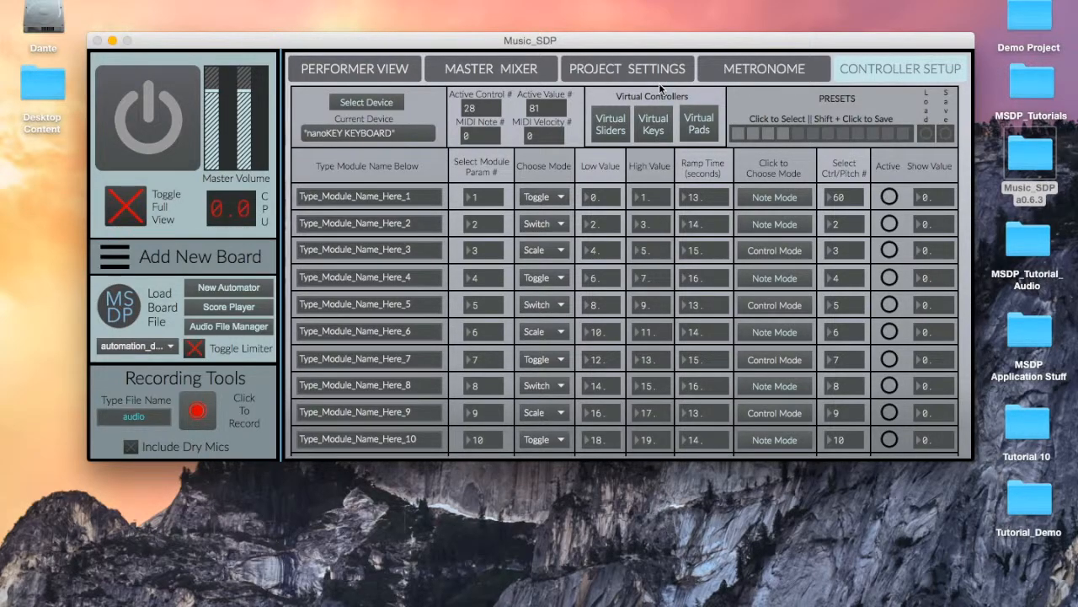
click(760, 69)
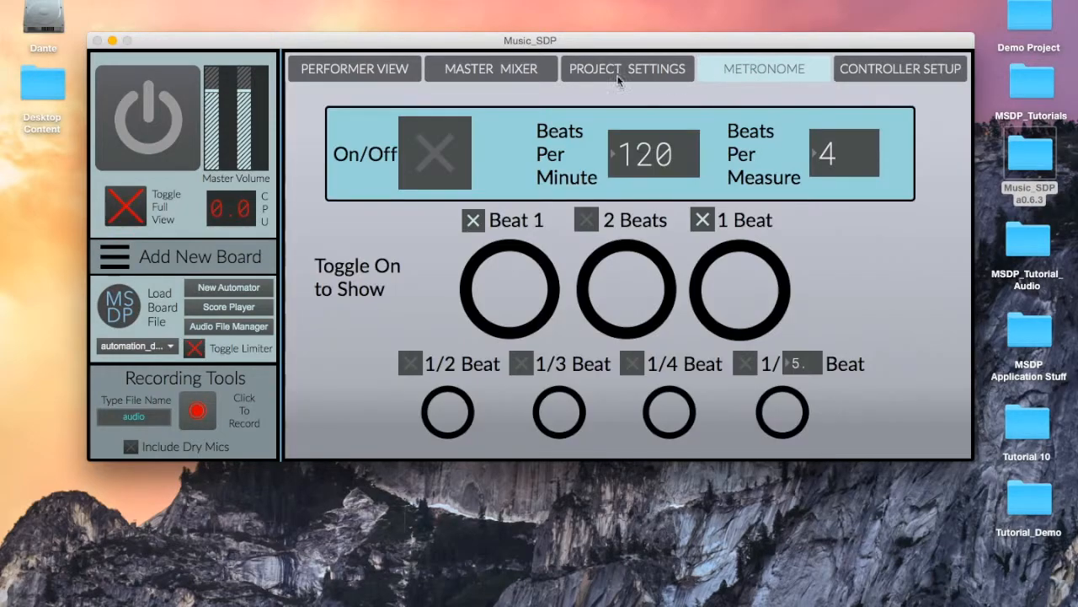
click(394, 72)
click(506, 69)
click(657, 69)
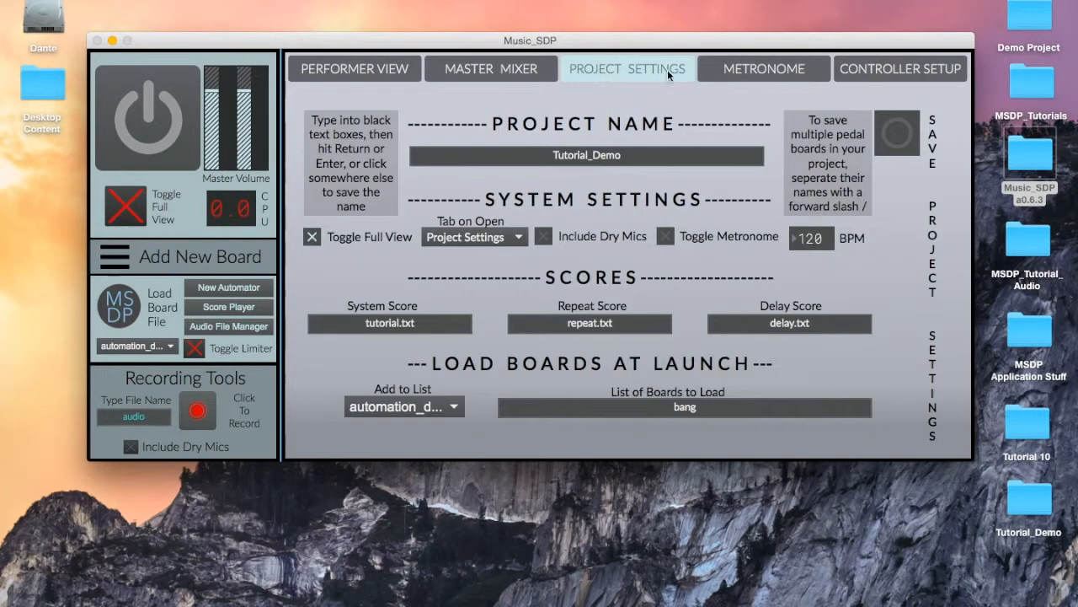
Step: On the Metronome page, start the metronome and set the tempo to 72 beats per minute
click(741, 69)
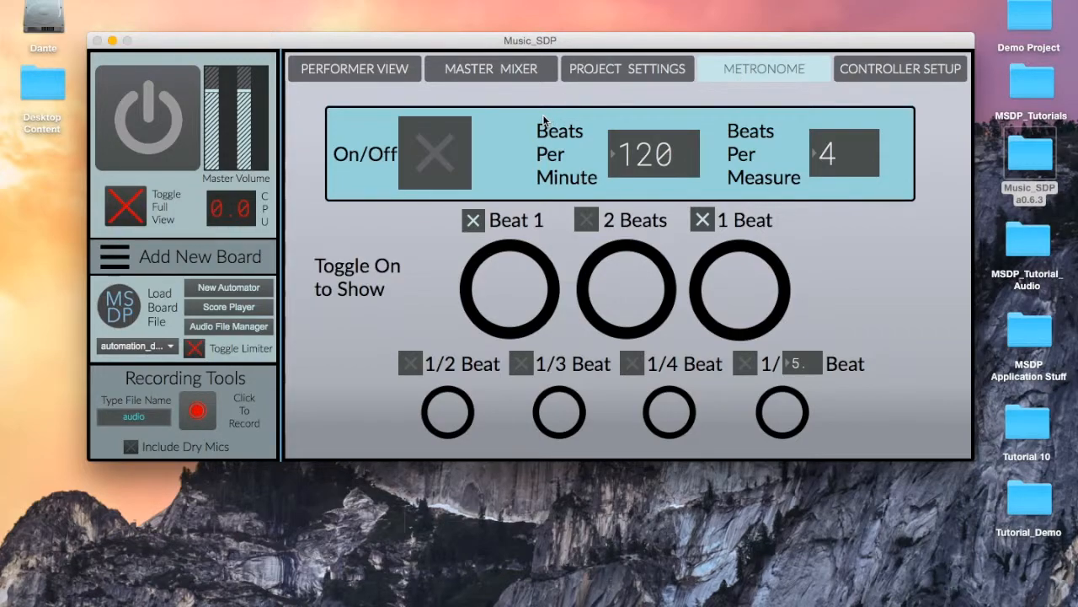
click(423, 162)
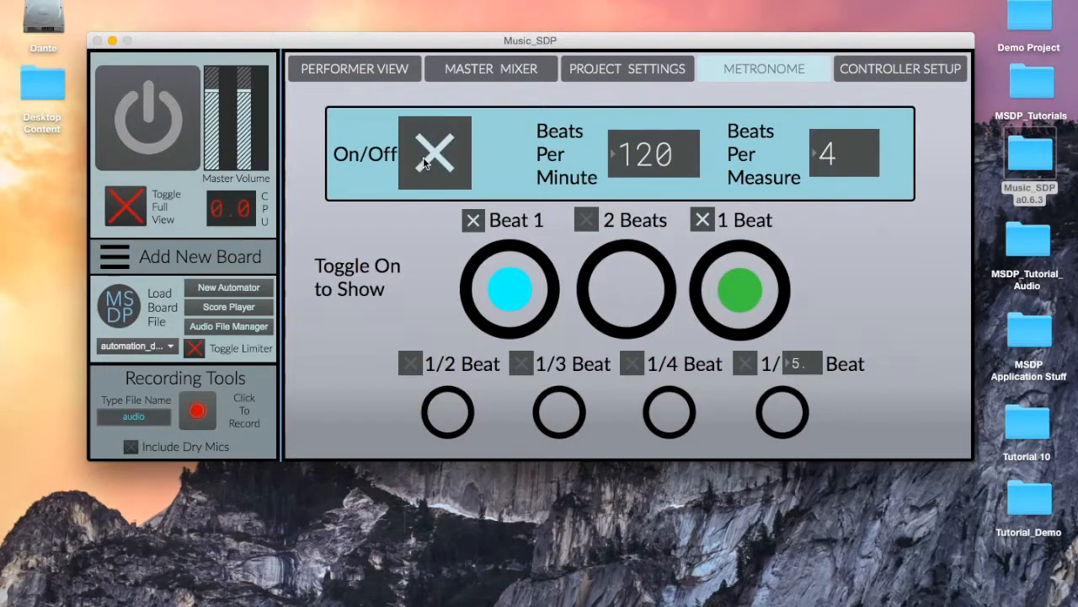
click(424, 163)
click(423, 157)
text(72)
key(Return)
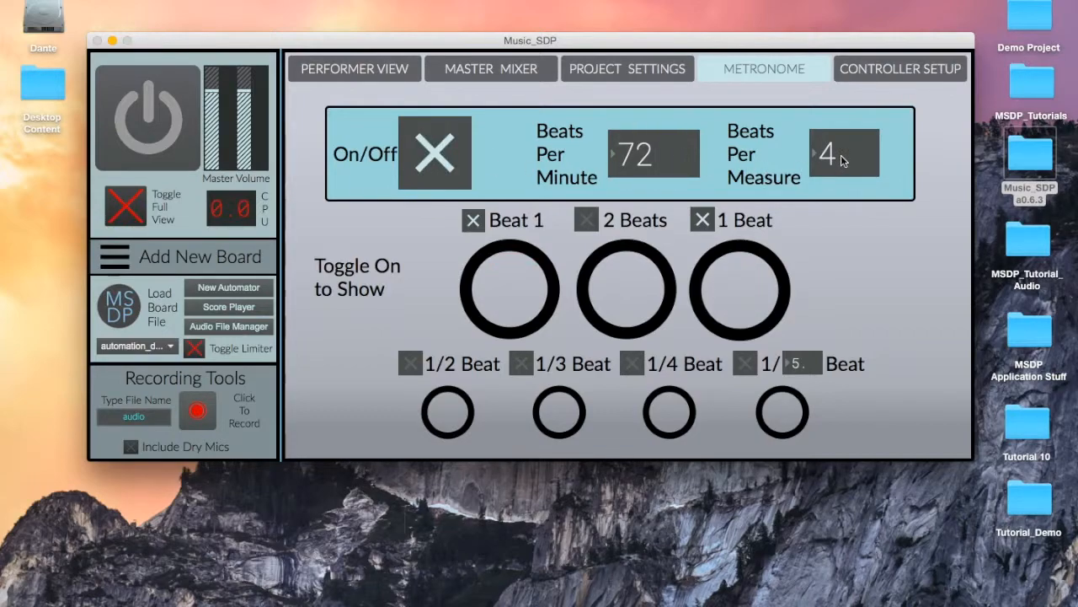
Step: Try 3 beats per measure, and return the metronome to 4 beats per measure
text(3)
key(Return)
text(4)
key(Return)
drag(847, 157, 848, 158)
drag(831, 168, 830, 177)
Step: Show the 2 Beats, 1/2, 1/3 and 1/4 Beat indicators, and enable the custom fraction set to 1/6
click(412, 364)
click(519, 364)
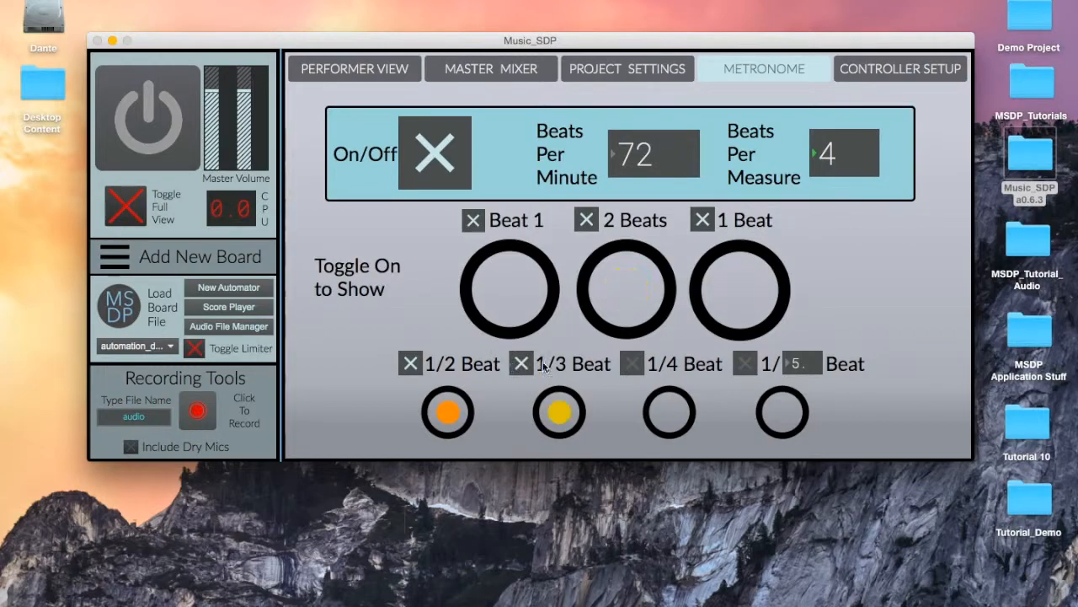
click(631, 364)
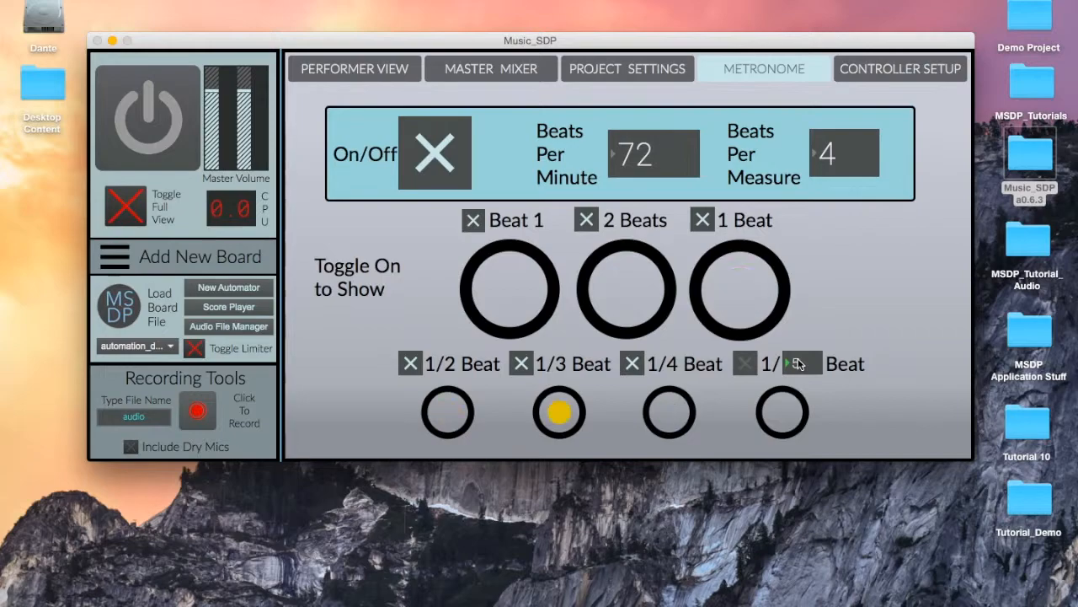
text(6)
key(Return)
click(734, 367)
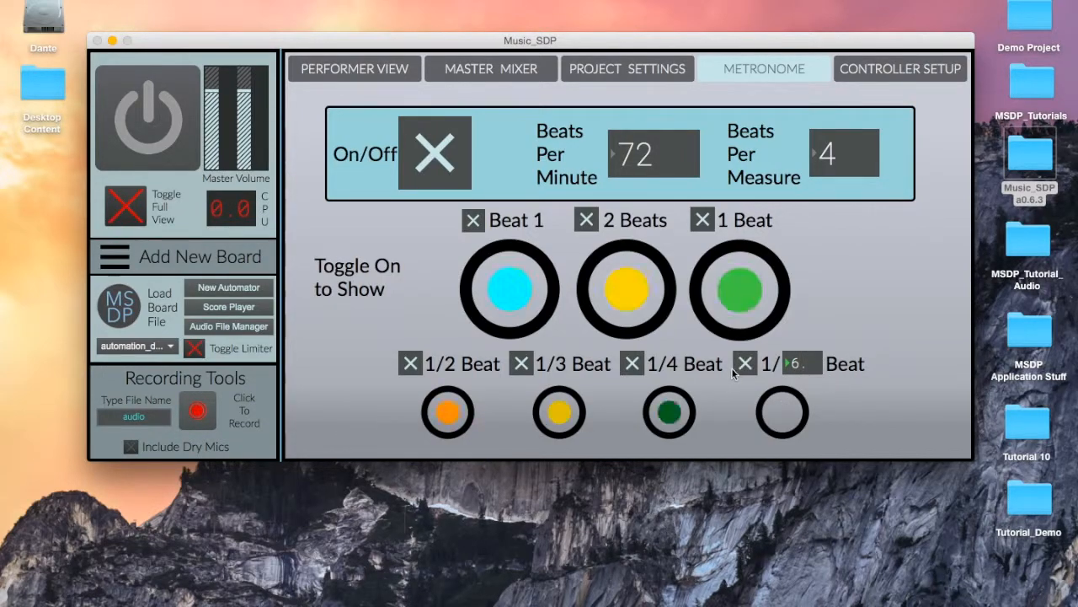
Step: Hide the 2 Beats, 1/2, 1/3, 1/4 and 1/6 Beat indicators, and switch the metronome off
click(634, 364)
click(521, 363)
click(410, 363)
click(587, 220)
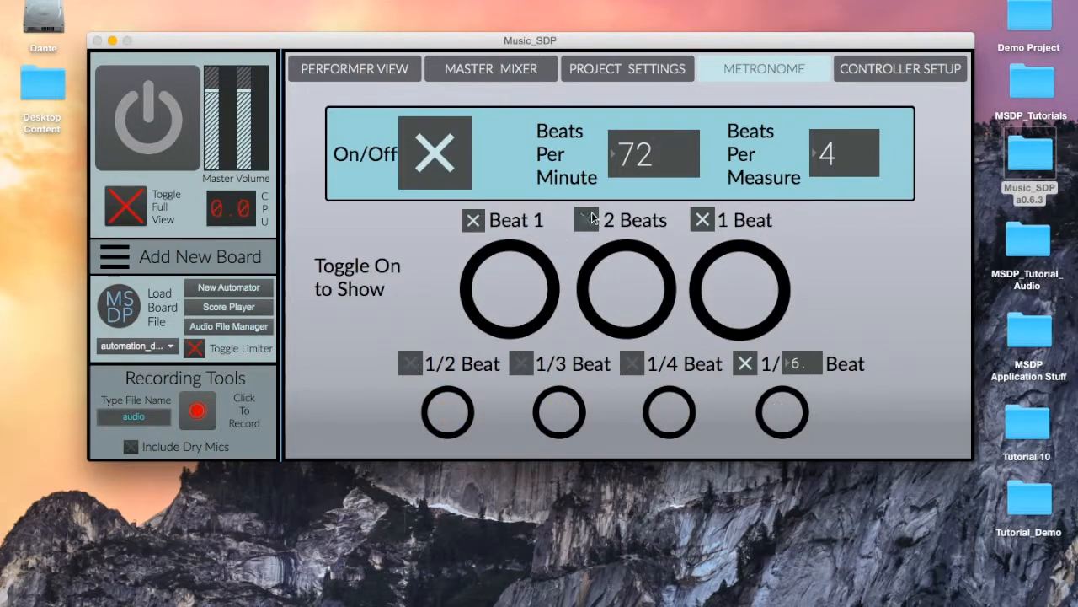
click(701, 221)
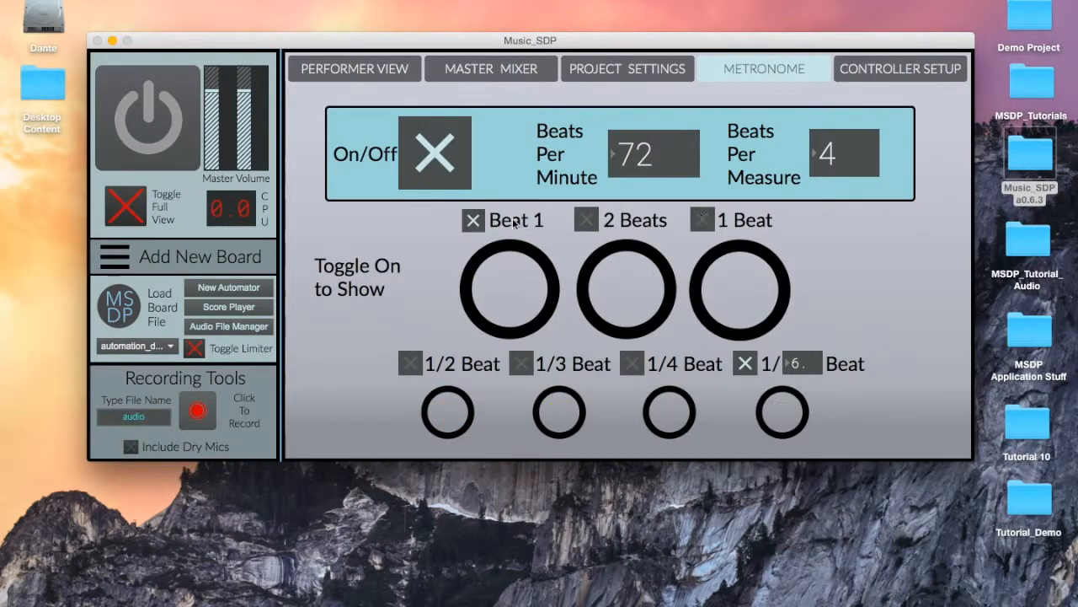
click(743, 367)
click(711, 222)
click(444, 154)
Step: In Performer View, set Masterfade to about 124, Send Out 1 to 125, Send Out 2 to 100, Mic 1 to 129 and Mic 2 to 101
click(360, 82)
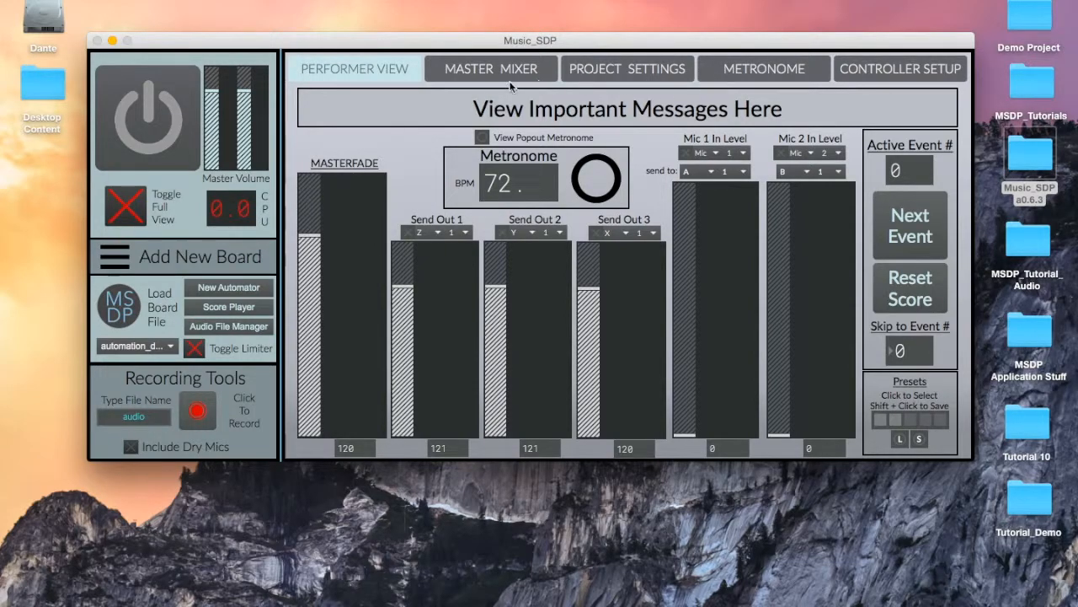
drag(300, 233, 309, 227)
drag(406, 278, 402, 282)
drag(502, 285, 497, 313)
mouse_move(688, 223)
mouse_down()
mouse_move(688, 209)
mouse_move(689, 226)
mouse_up()
drag(786, 238, 782, 271)
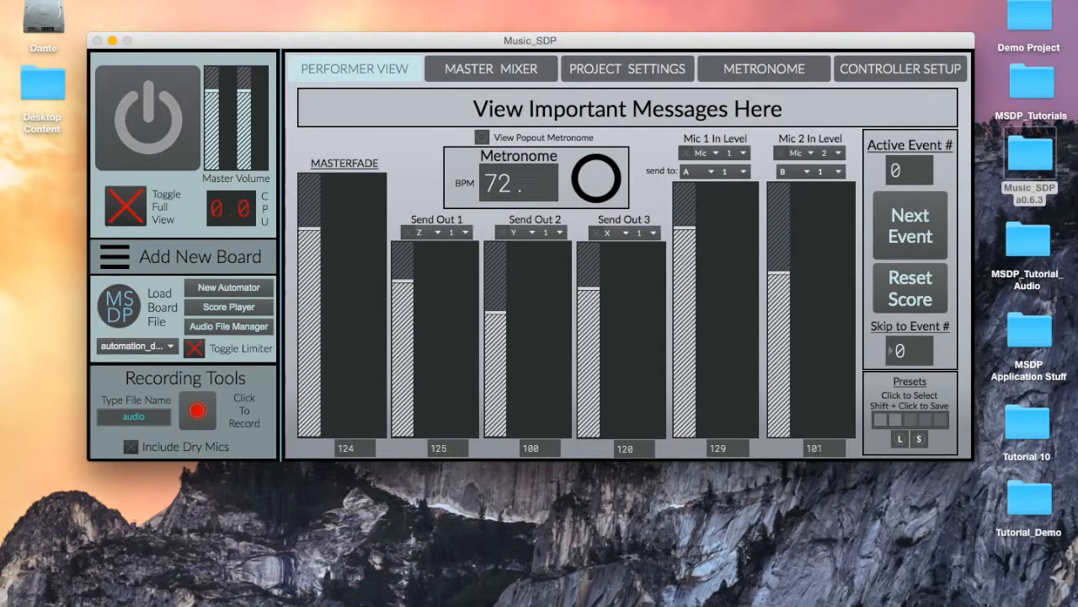
Step: Readjust the faders to about 122 for Masterfade, 112 for Send Out 1, 123 for Send Out 2 and 116 for Send Out 3
drag(590, 276, 589, 291)
drag(502, 310, 498, 289)
click(413, 316)
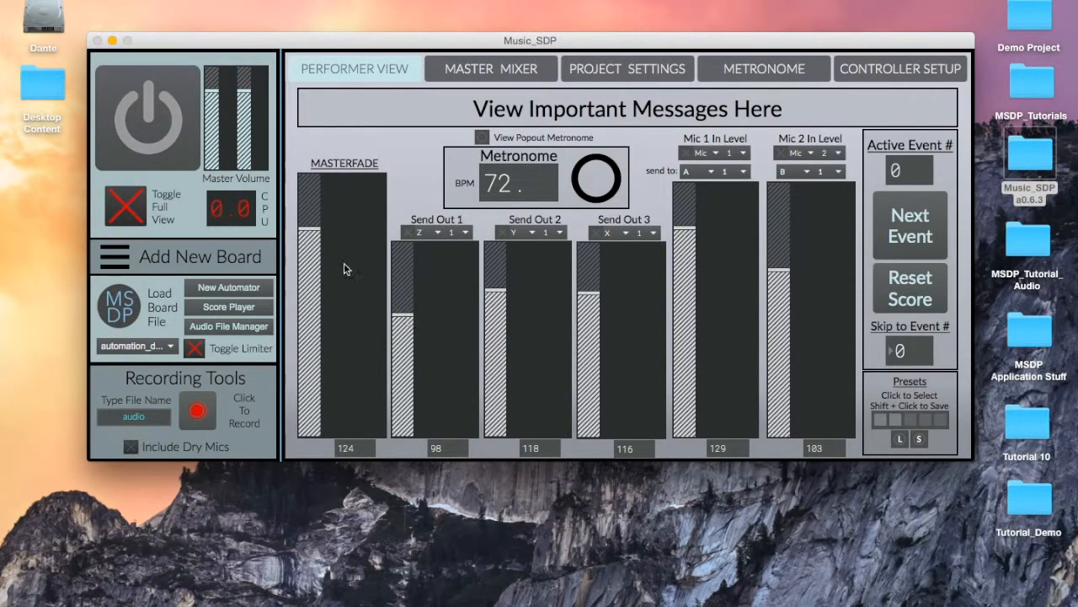
mouse_move(311, 225)
mouse_down()
mouse_move(311, 202)
mouse_move(312, 232)
mouse_up()
drag(408, 289, 409, 301)
drag(503, 296, 504, 285)
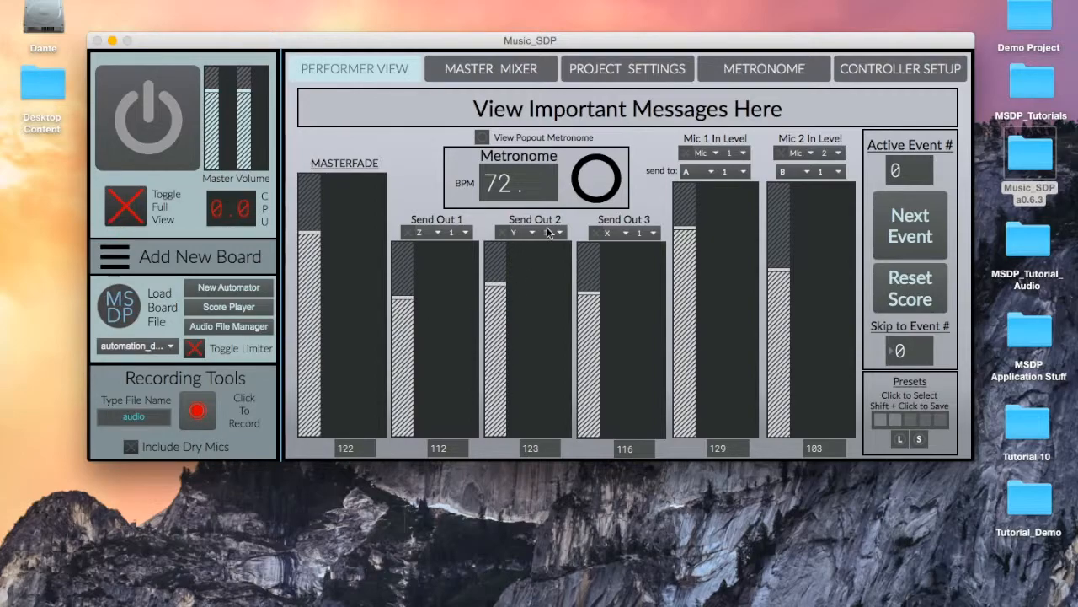
Step: Route Send Out 2 to A, and recall Performer View presets 2 and 1
click(505, 233)
click(898, 420)
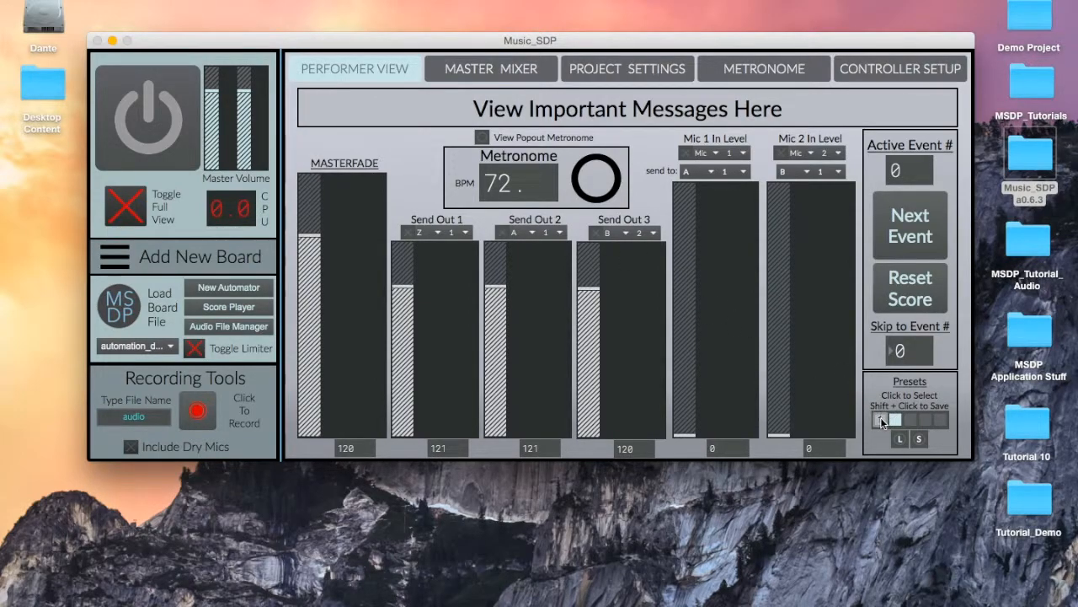
click(880, 417)
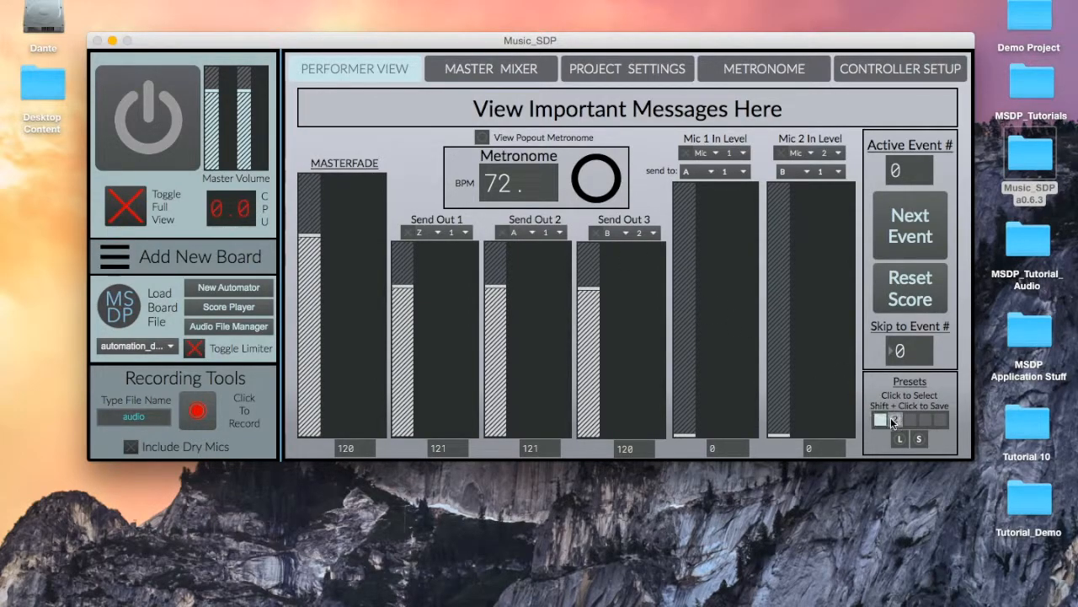
Step: Test presets 2 and 1 with the Mic 1 and Mic 2 In Levels at about 115 and 119, and return both levels to 0
click(692, 249)
click(775, 246)
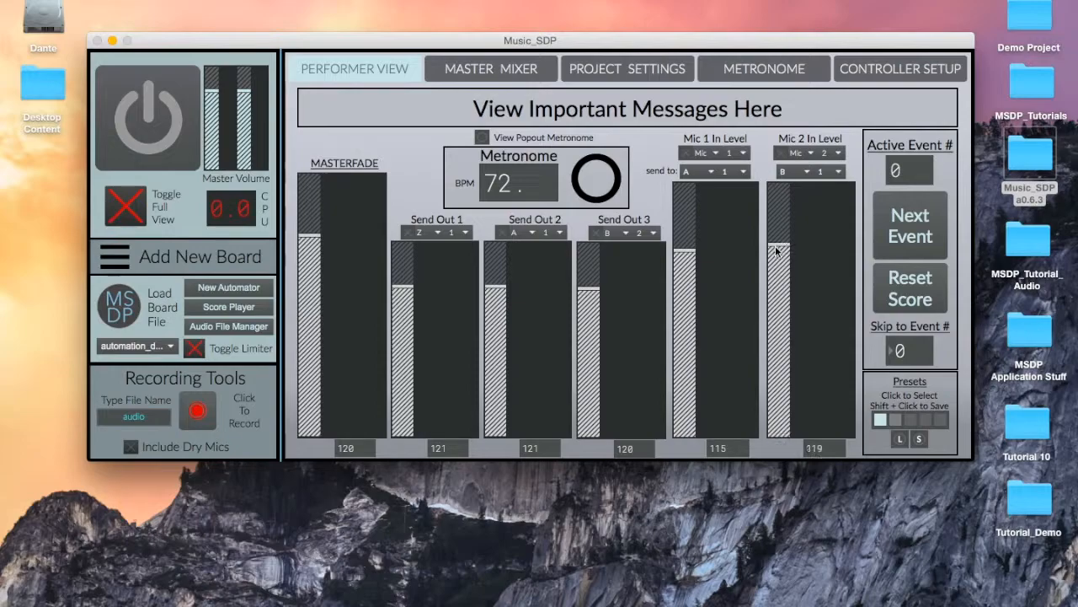
click(898, 422)
click(880, 419)
click(695, 431)
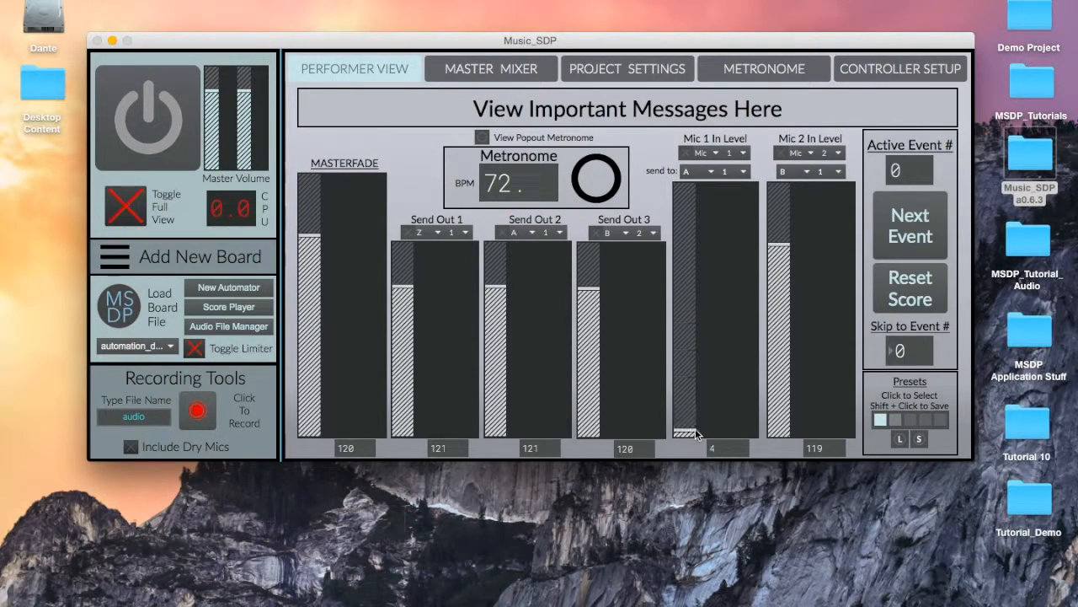
click(781, 434)
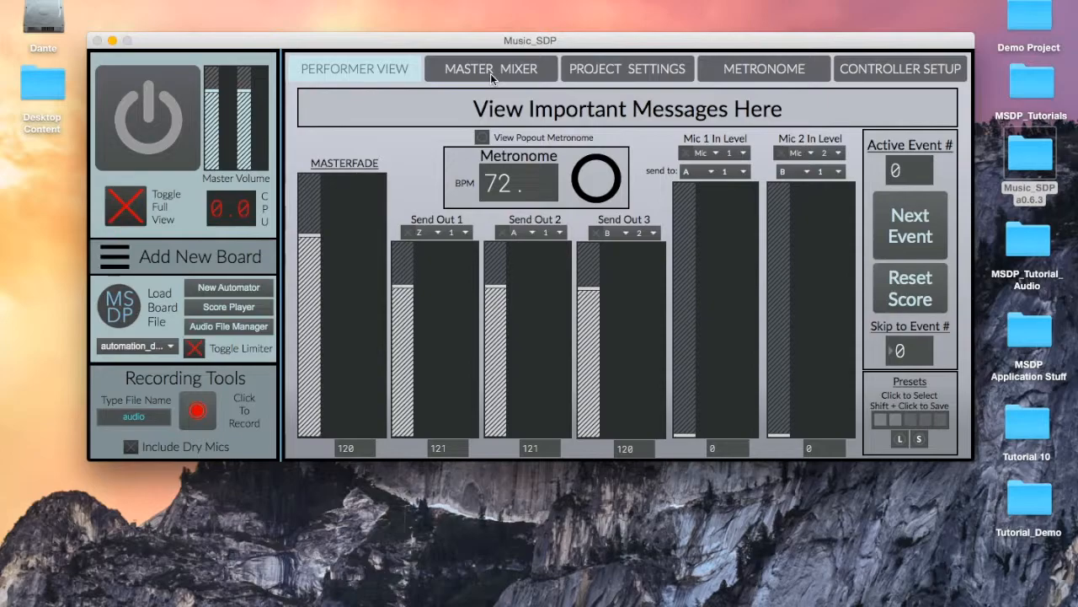
Step: Open the Score Player, look over its event controls and message fields, and close it
click(264, 309)
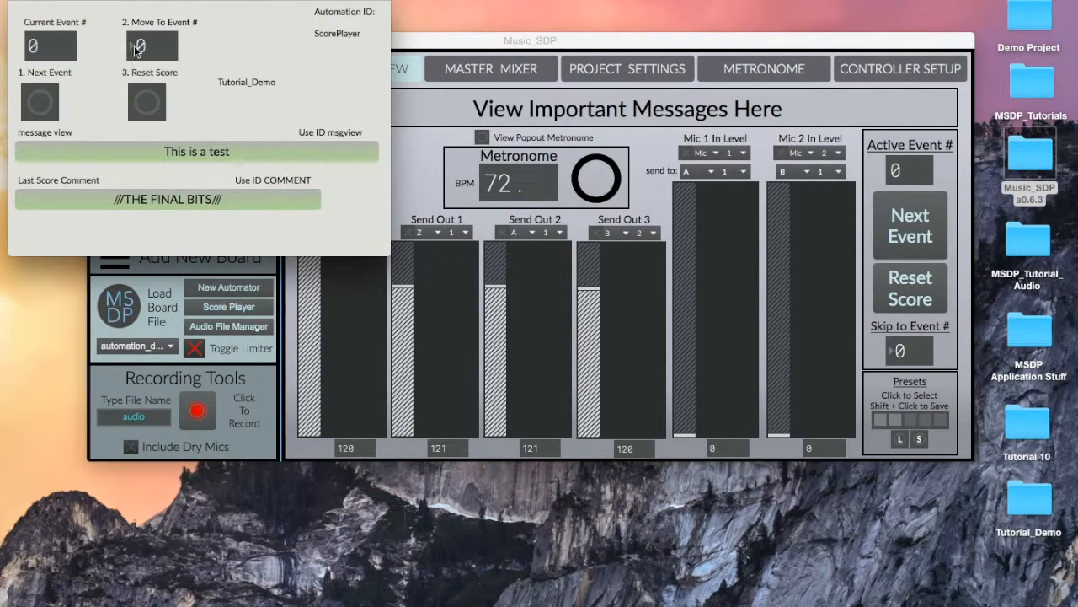
click(22, 1)
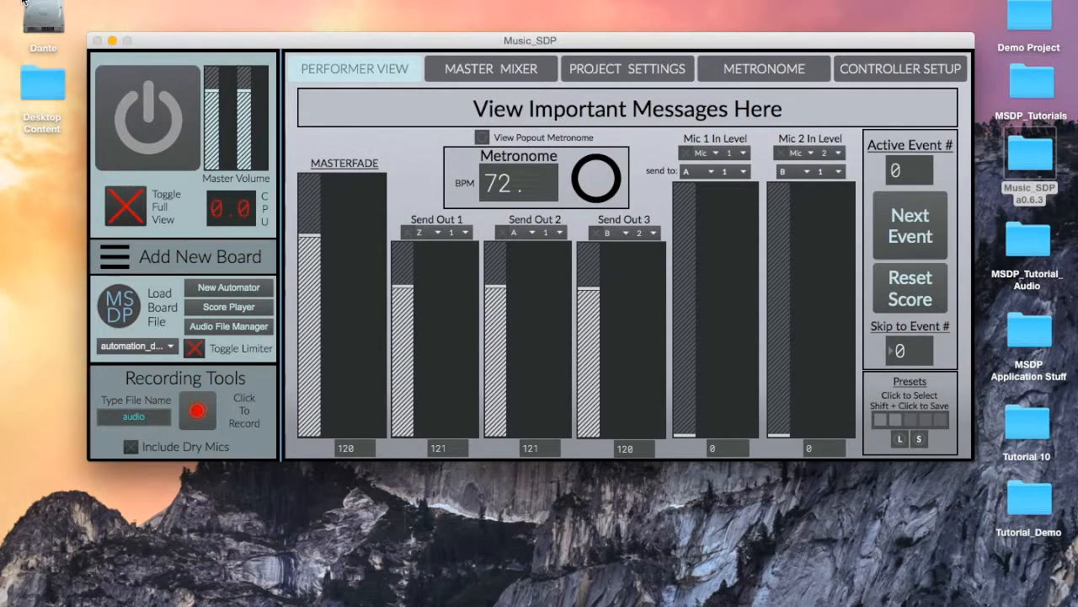
Step: In the Master Mixer, set channels 1 to 8 to about 105, 108, 112, 103, 99, 108, 113 and 101
click(454, 64)
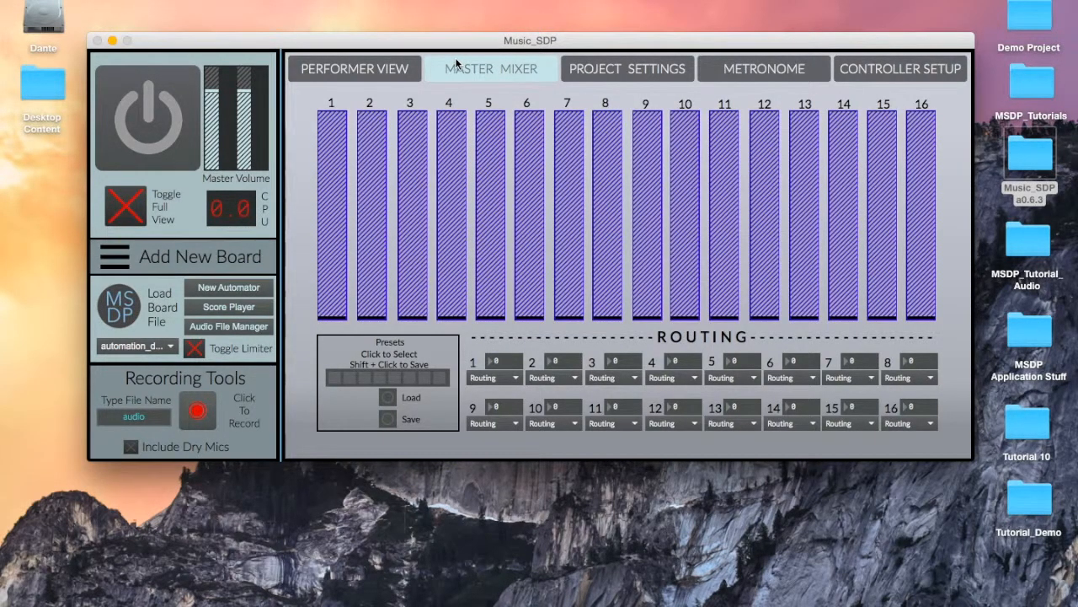
click(327, 177)
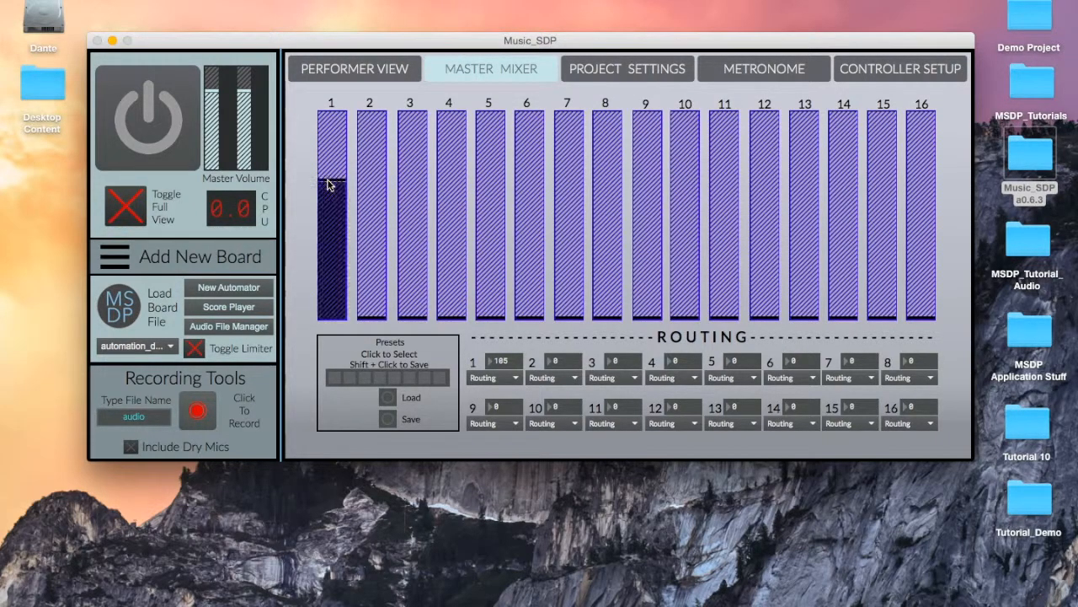
click(374, 177)
click(420, 171)
click(451, 182)
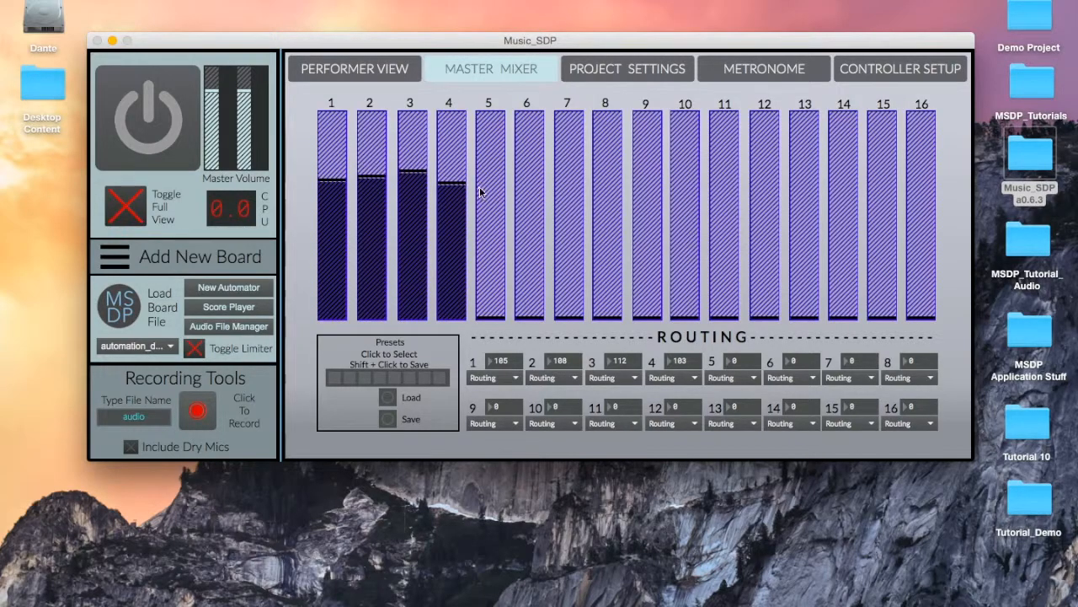
click(480, 188)
click(527, 177)
click(571, 170)
click(606, 186)
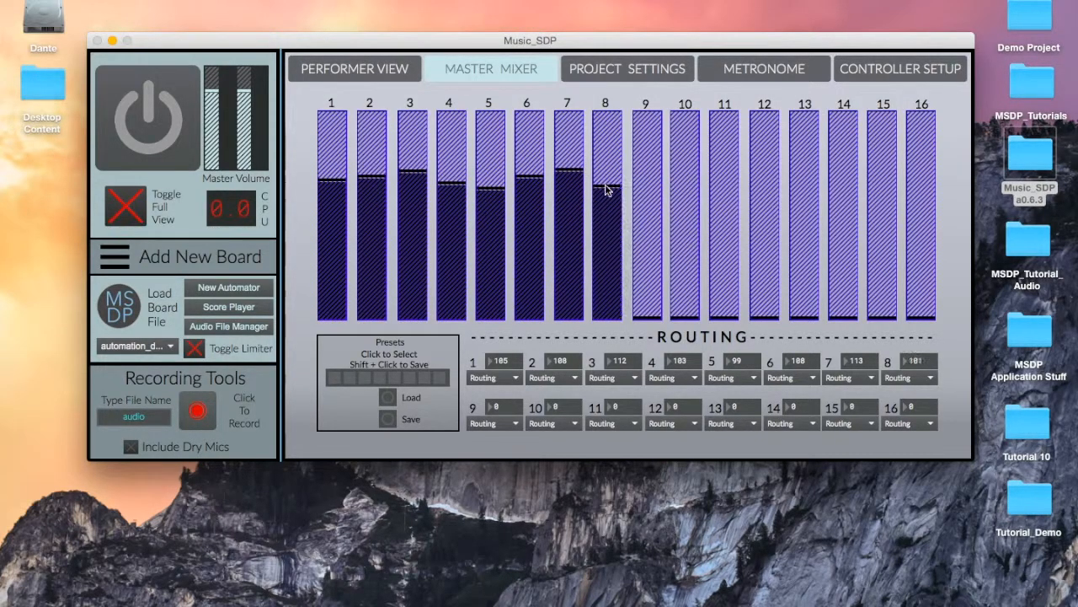
Step: Set mixer channels 9 to 16 to about 97, 107, 116, 127, 120, 108, 114 and 87
click(645, 192)
click(684, 178)
click(722, 167)
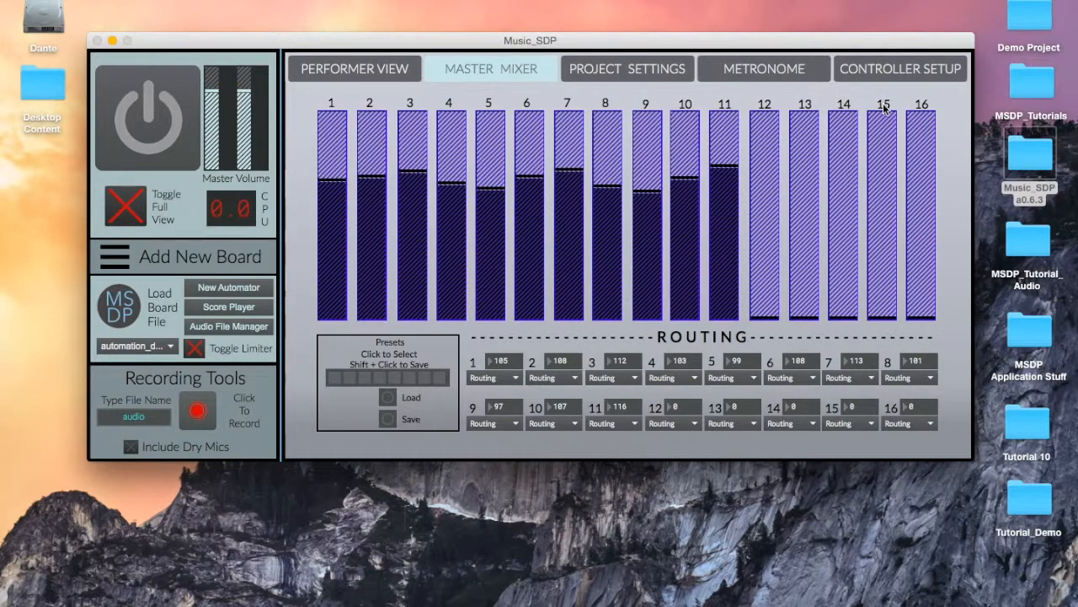
click(758, 152)
click(803, 160)
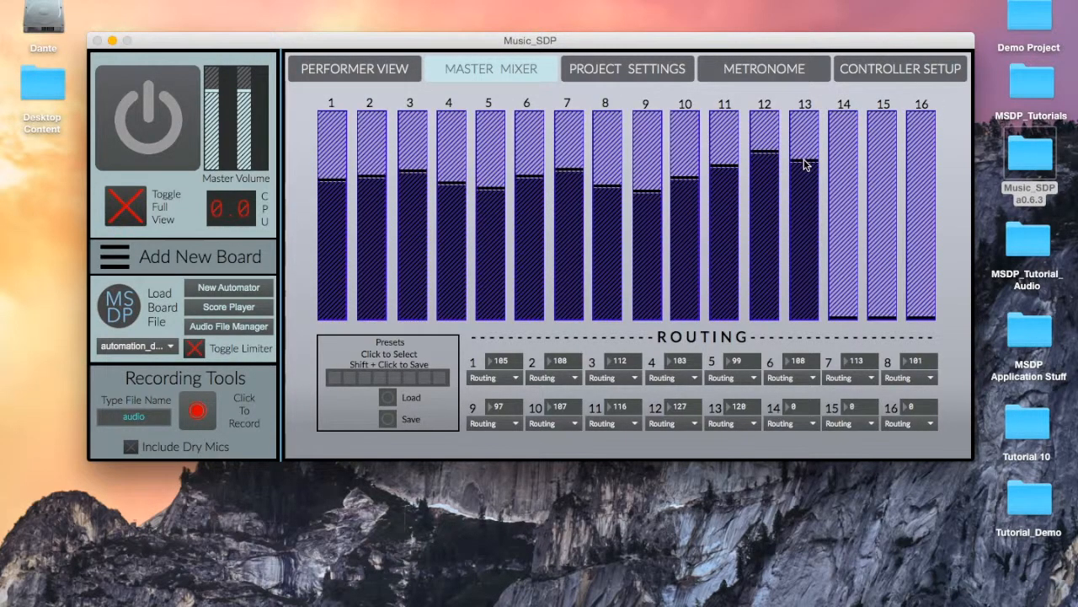
click(844, 176)
click(876, 181)
click(910, 181)
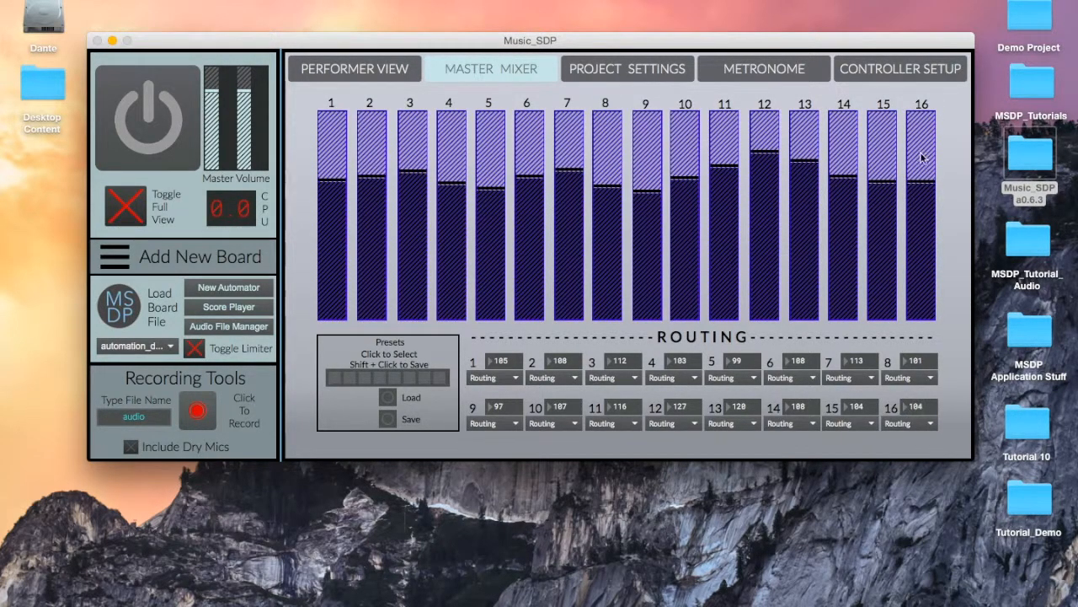
click(895, 171)
click(918, 204)
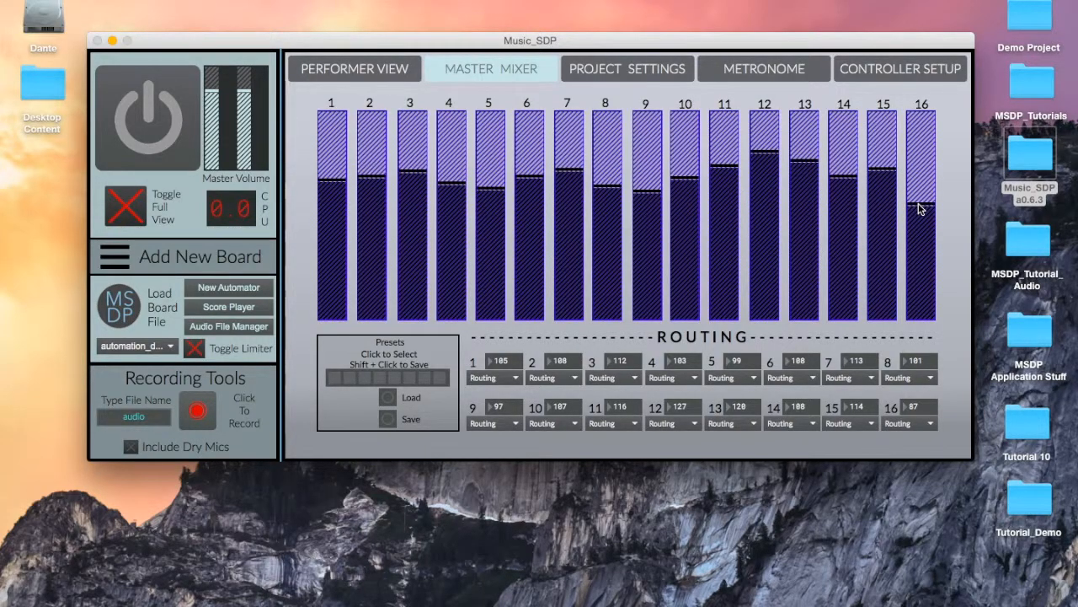
Step: Set mixer channels 10 to 14 to about 134, 111, 81, 138 and 80
click(842, 214)
click(805, 137)
click(769, 213)
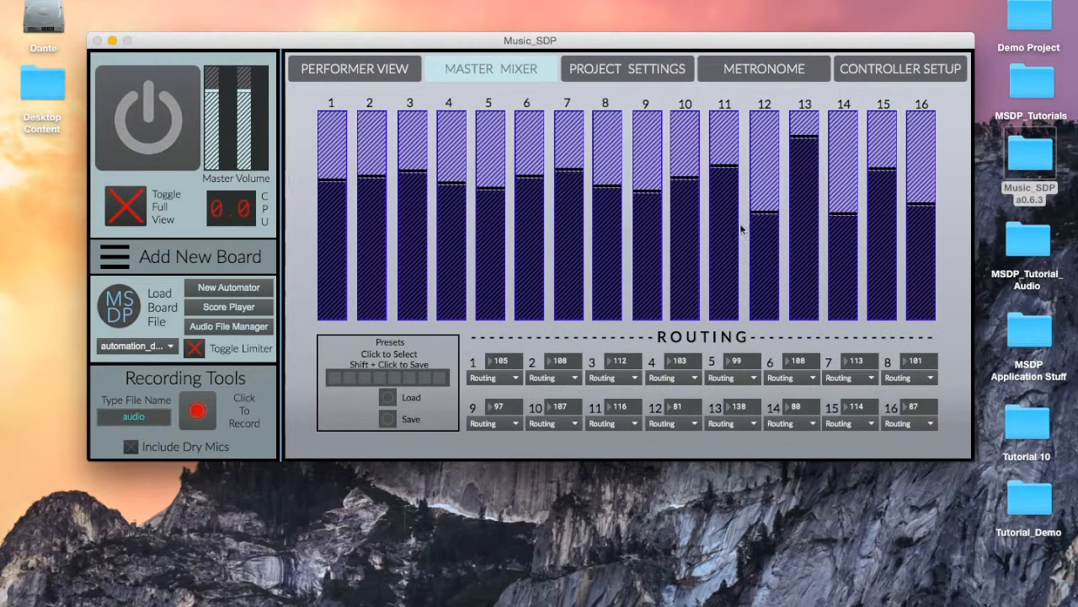
click(724, 229)
click(685, 142)
click(712, 173)
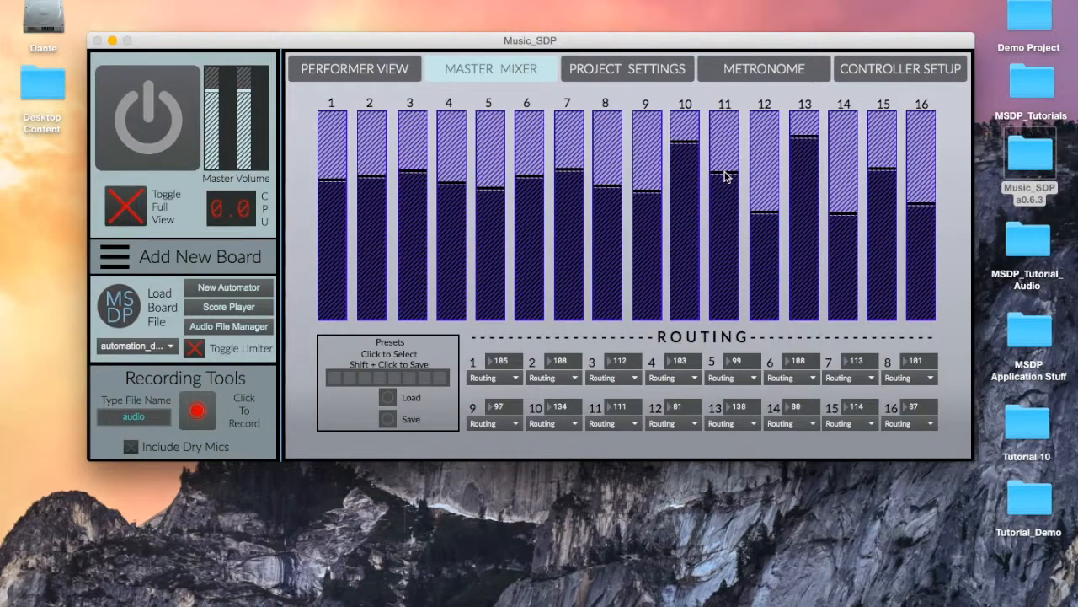
Step: Try the Stereo, Left and Right routings on mixer channel 1, ending on Surround
click(503, 377)
click(490, 407)
click(505, 379)
click(505, 415)
click(500, 379)
click(500, 432)
click(501, 379)
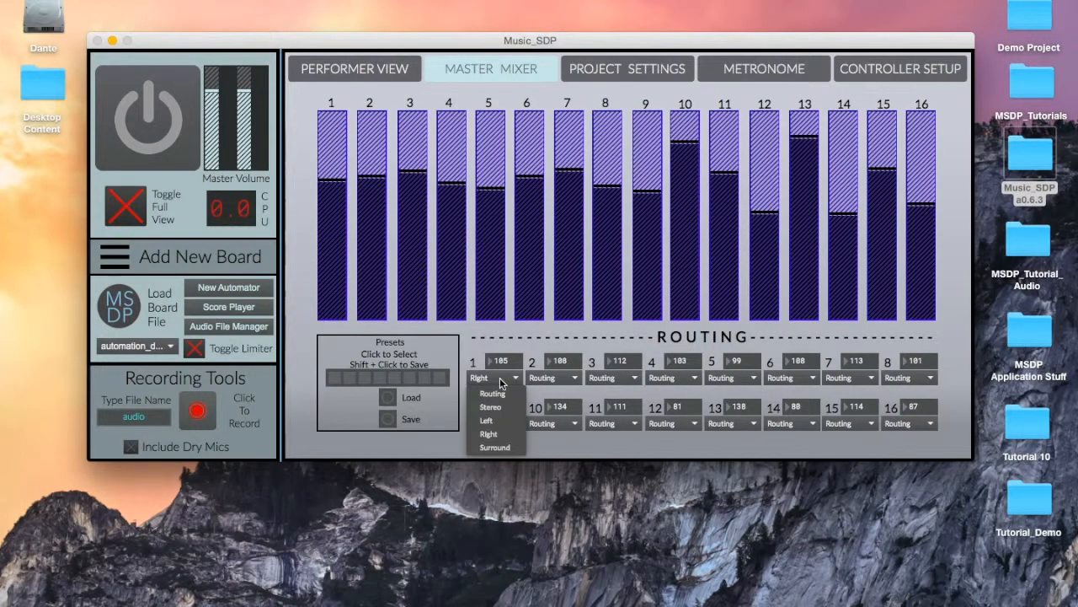
click(497, 439)
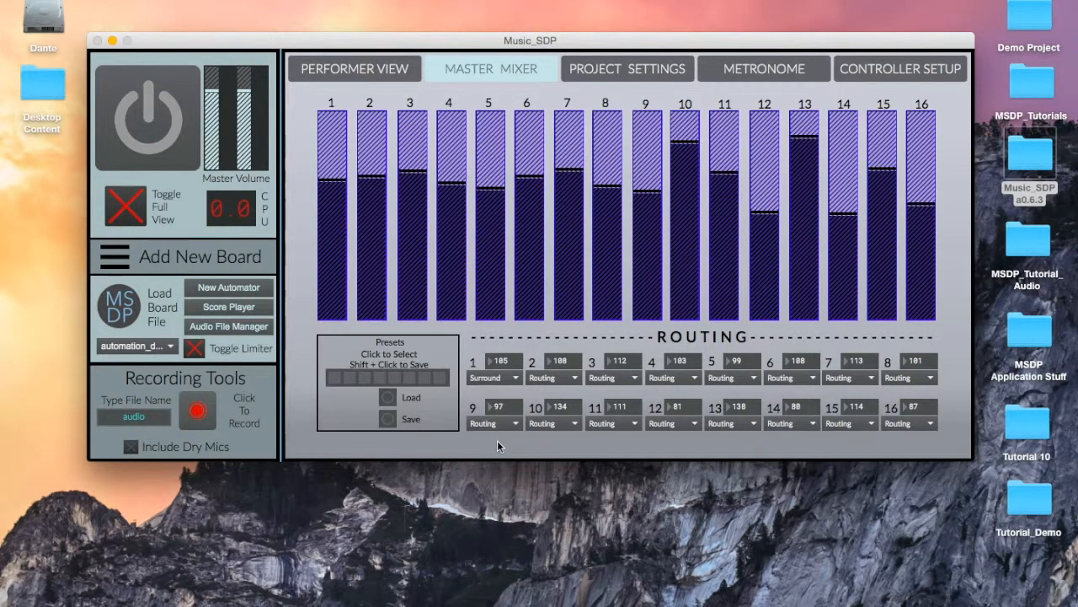
Step: Set mixer channels 2 to 5 to about 119, 77, 114 and 47
click(482, 257)
click(456, 170)
click(411, 218)
click(370, 162)
Step: Set the routing of mixer channels 2, 3 and 16 to Surround
click(554, 378)
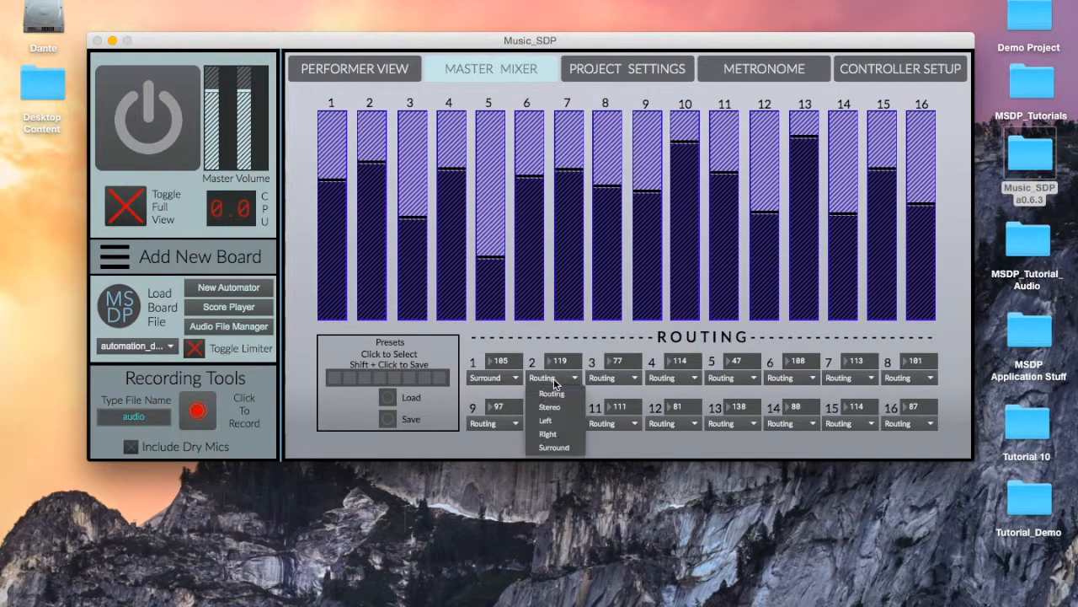
click(566, 447)
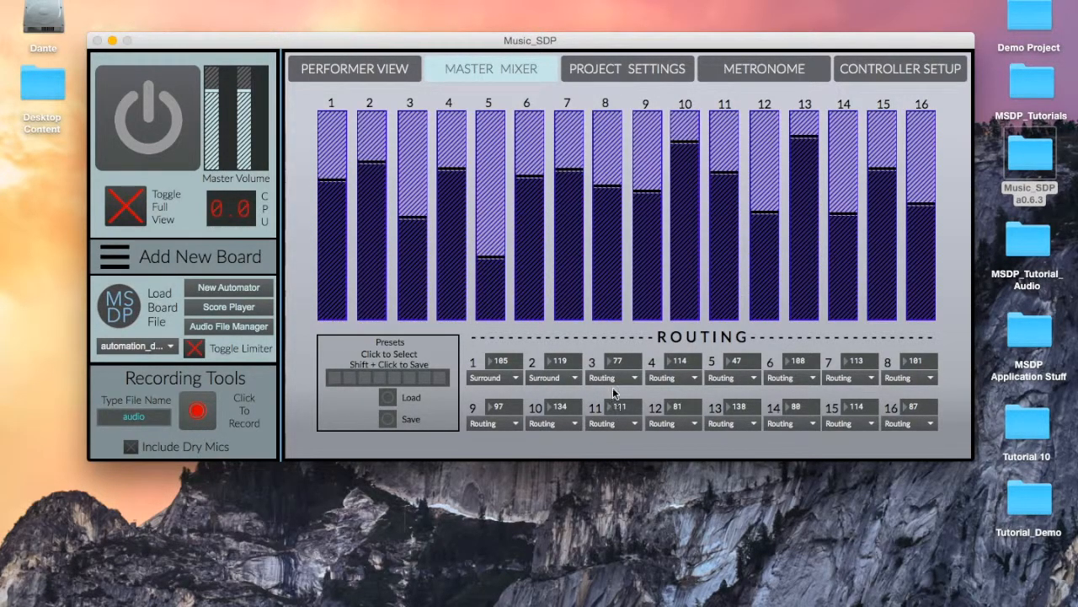
click(613, 380)
click(614, 447)
click(898, 423)
click(904, 492)
Step: Set the routing of mixer channels 1, 2 and 3 to Stereo, and change channel 16's routing
click(508, 378)
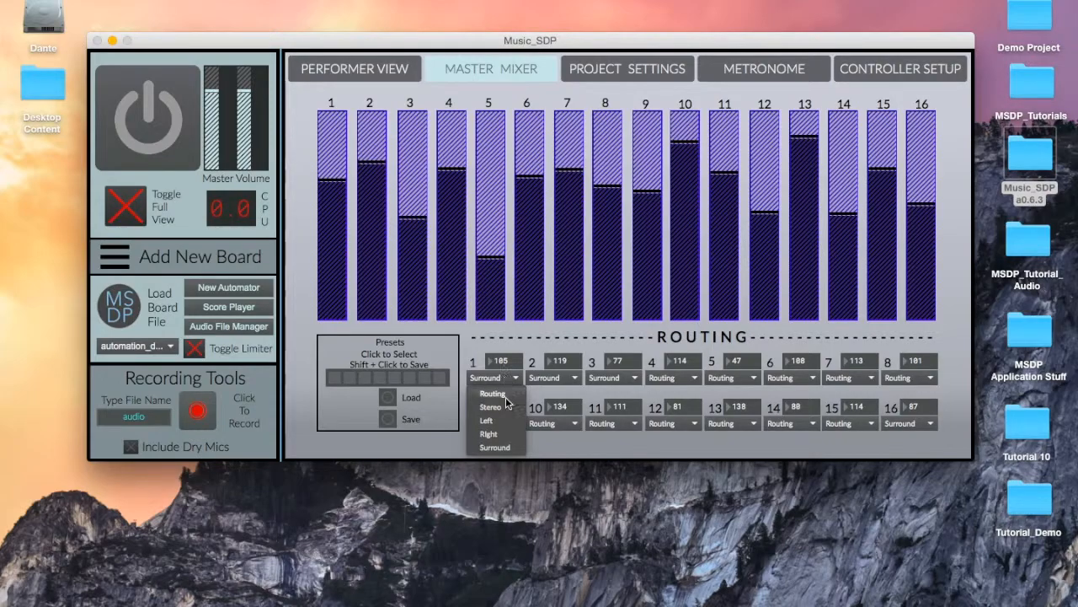
click(506, 407)
click(564, 379)
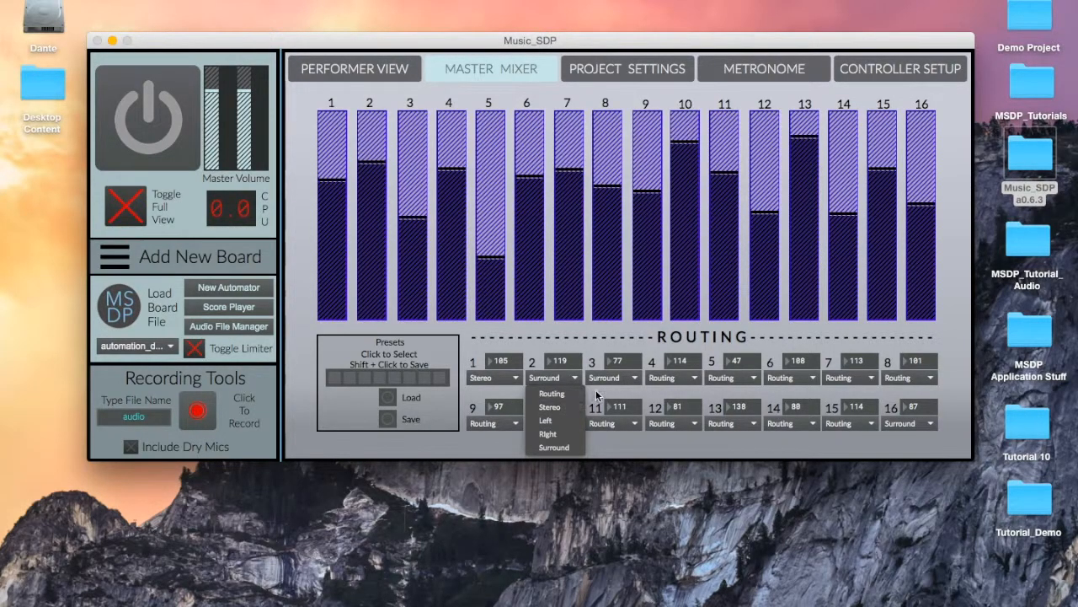
click(549, 407)
click(613, 378)
click(619, 408)
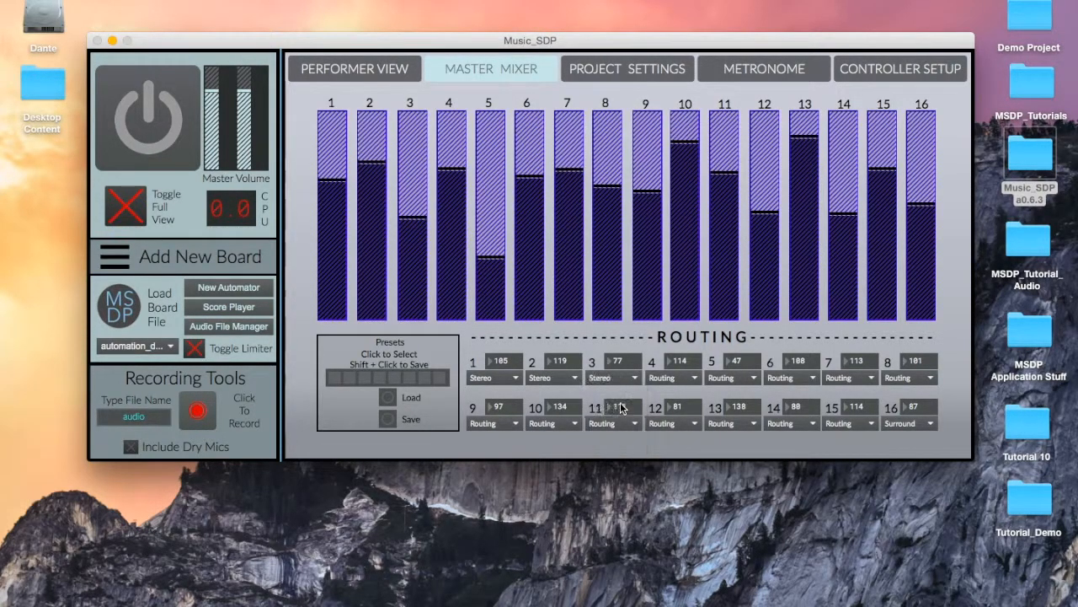
click(898, 423)
click(898, 438)
Step: Open the Project Settings and look over the Tab on Open choices without changing the selection
click(610, 74)
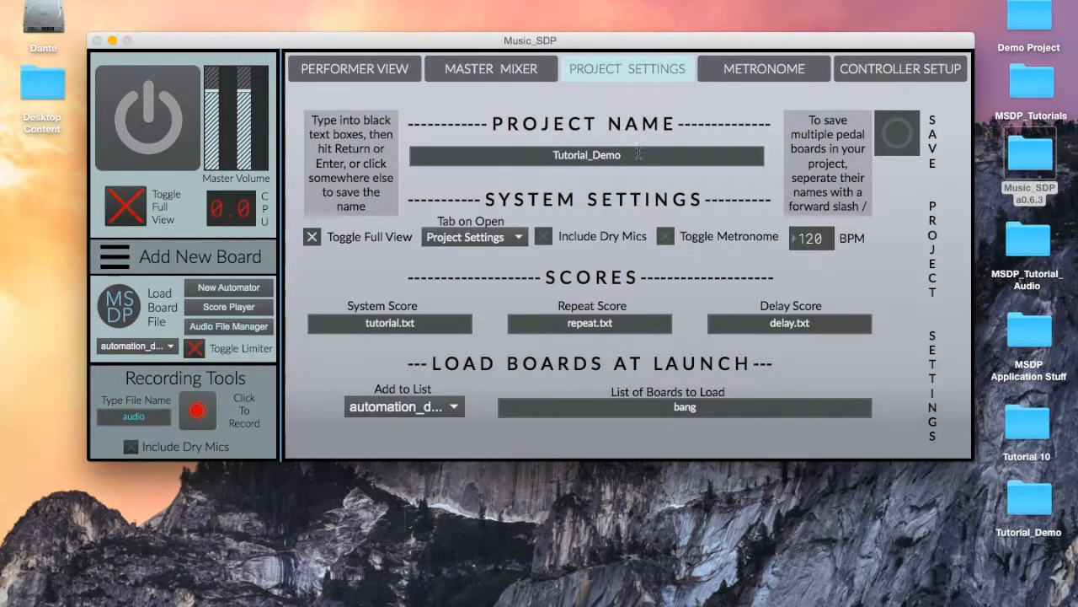
click(486, 241)
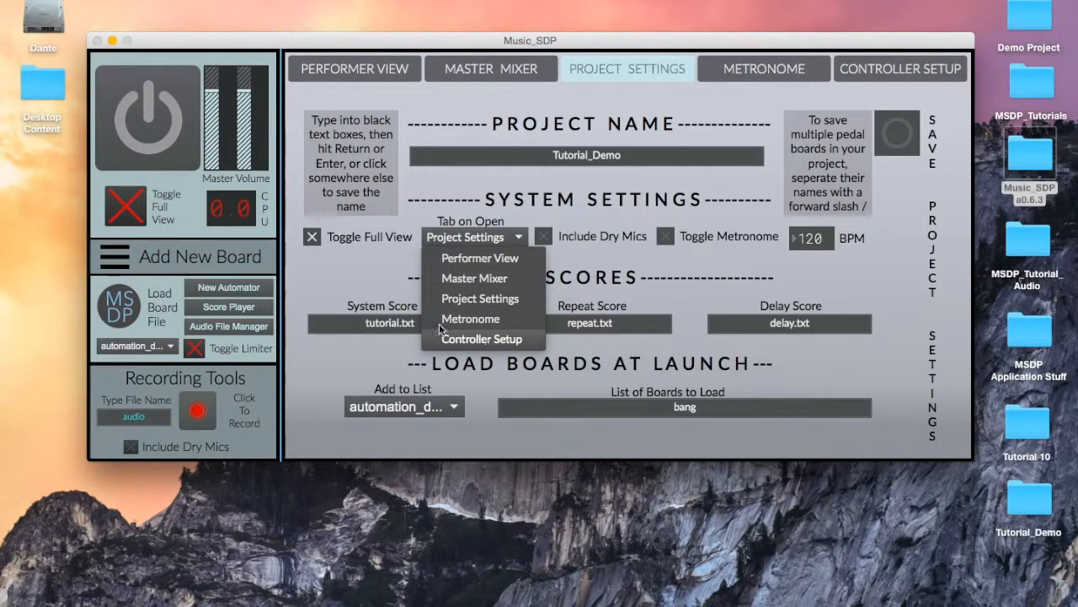
click(384, 287)
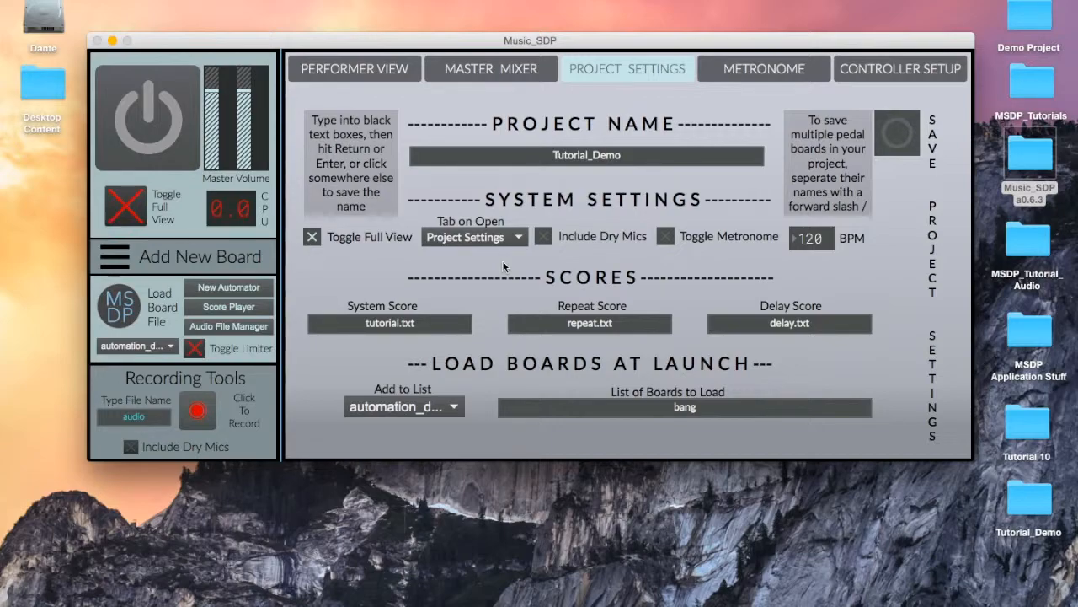
Step: Rename the project as "project name"
drag(633, 153, 545, 156)
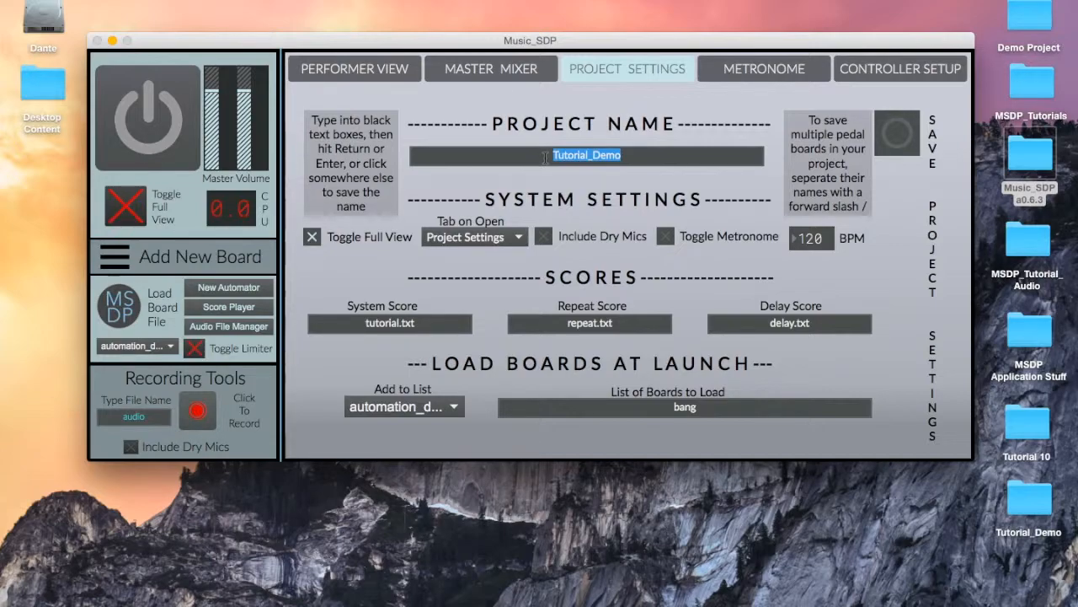
text(project )
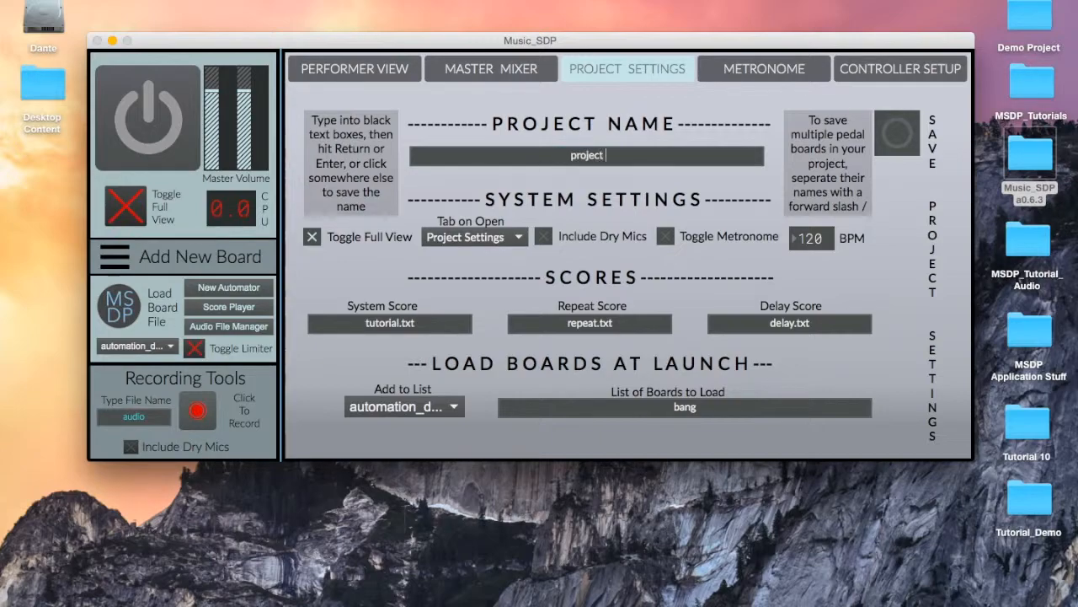
text(name)
key(Return)
Step: Rename the project as "Tutorial Demo", check the name in the Score Player, and close that window
drag(556, 155, 666, 156)
key(BackSpace)
text(Tutorial Demo)
click(211, 306)
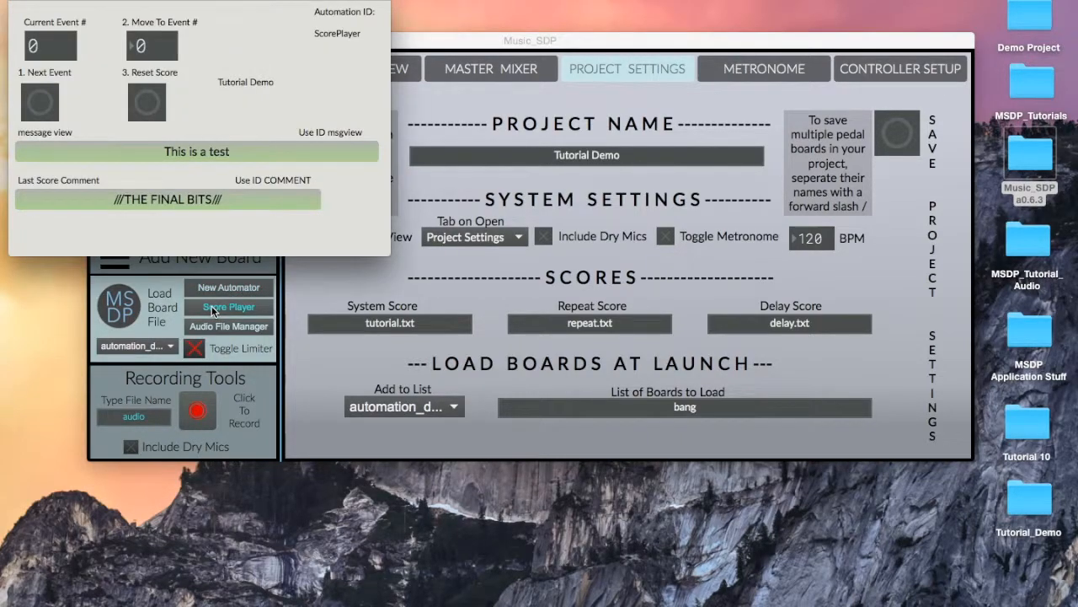
click(20, 1)
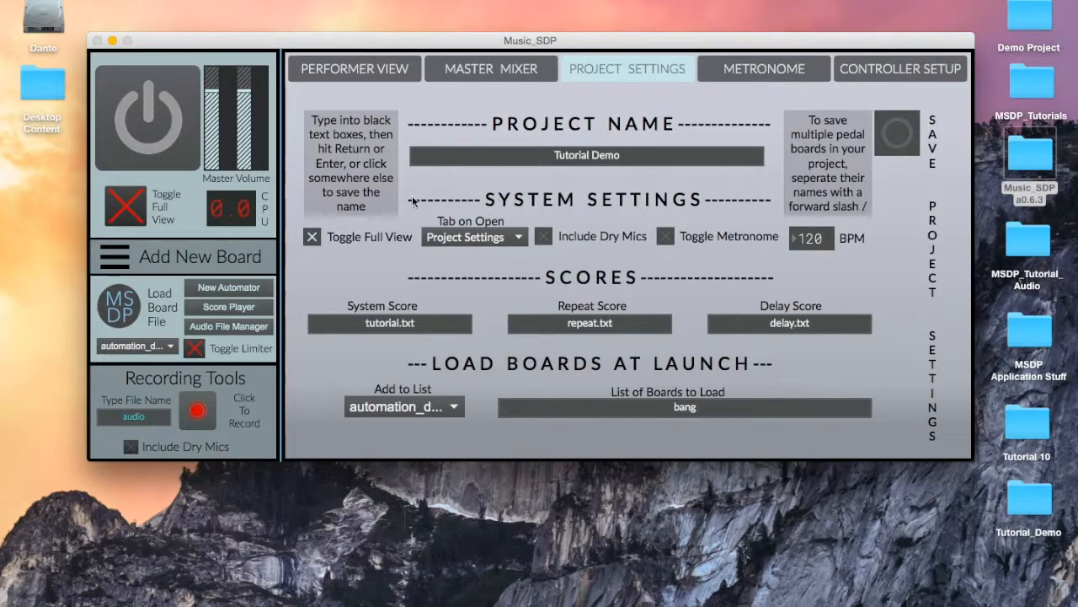
Step: Turn off Toggle Full View in the system settings and set Tab on Open to Master Mixer
click(312, 237)
click(457, 237)
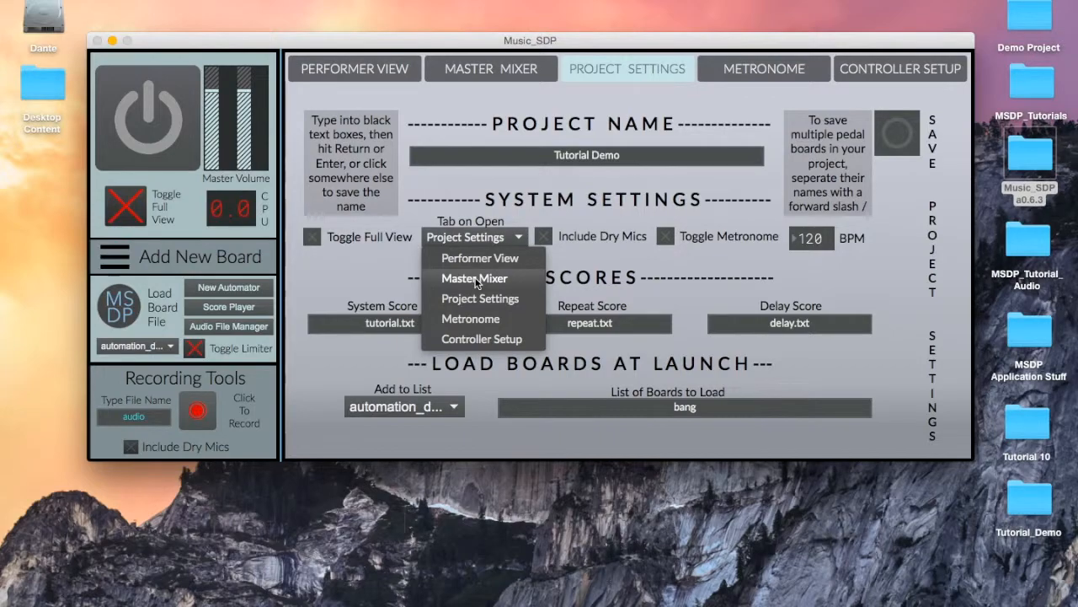
click(476, 280)
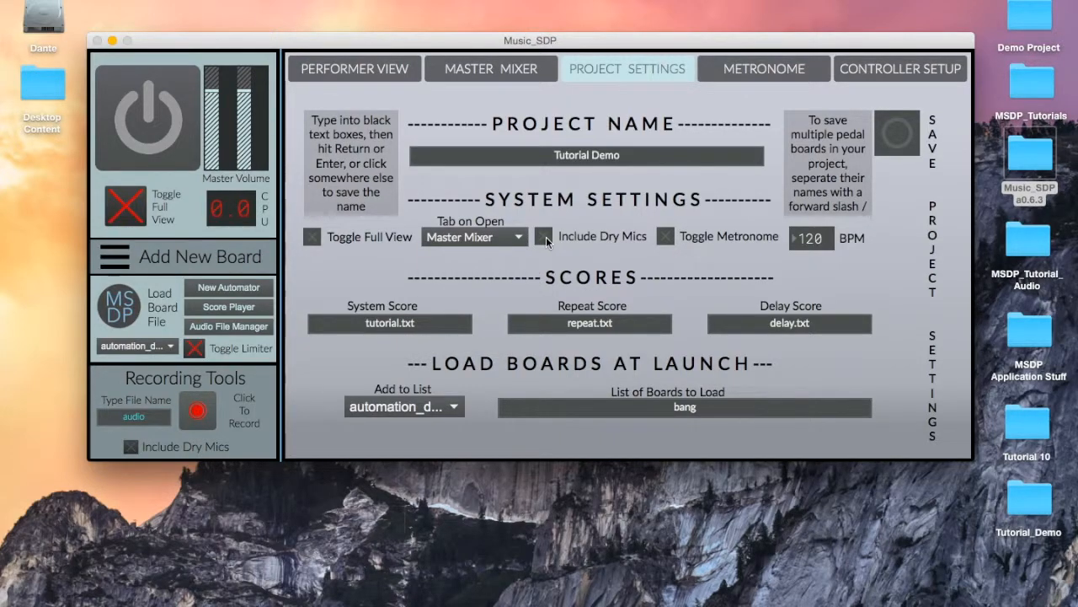
Step: Turn on Toggle Metronome in the system settings and set its tempo to 72 BPM
click(666, 236)
click(810, 239)
text(72)
key(Return)
Step: Look over the System, Repeat and Delay Score file names and the boards available to load at launch
click(346, 320)
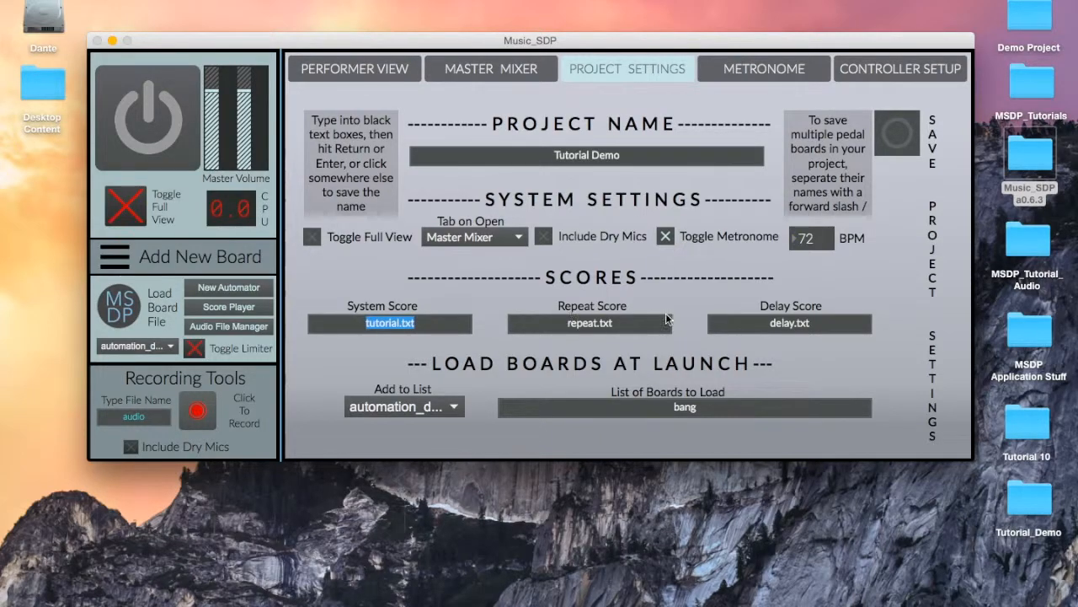
click(639, 322)
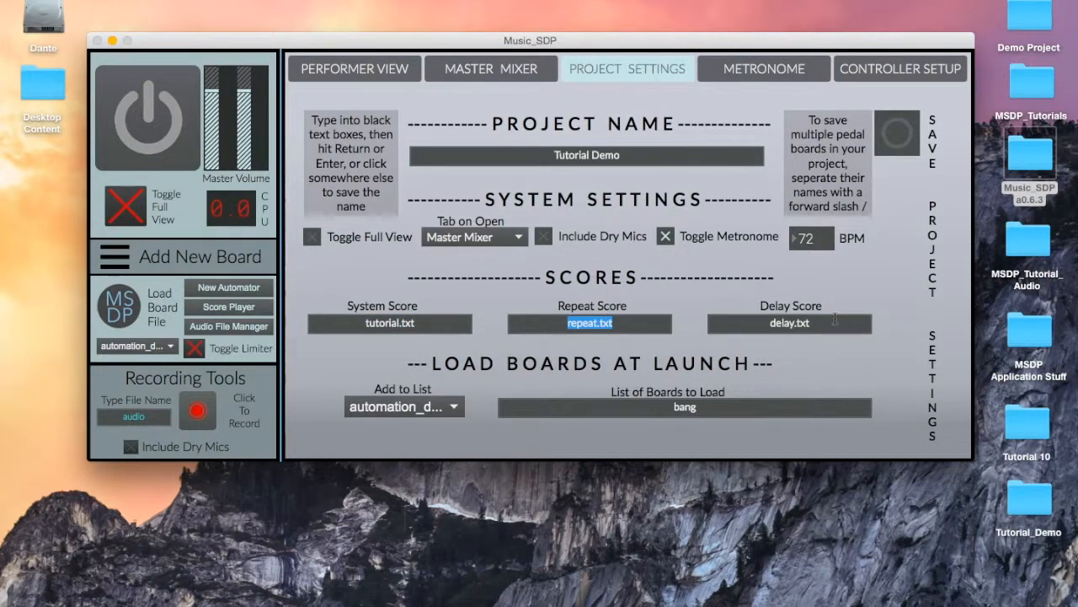
click(737, 318)
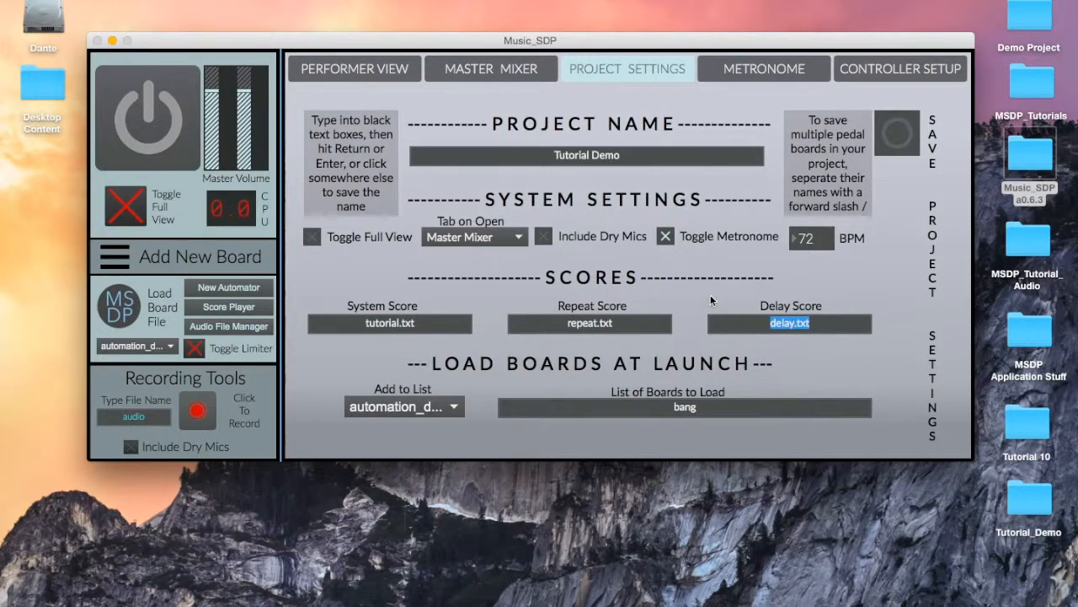
click(710, 300)
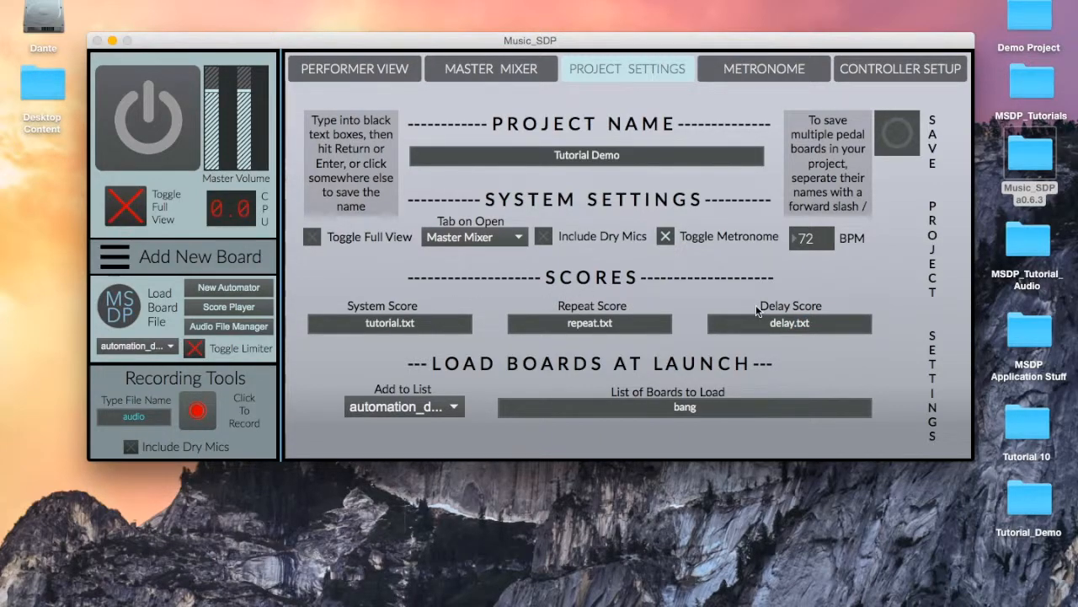
click(460, 406)
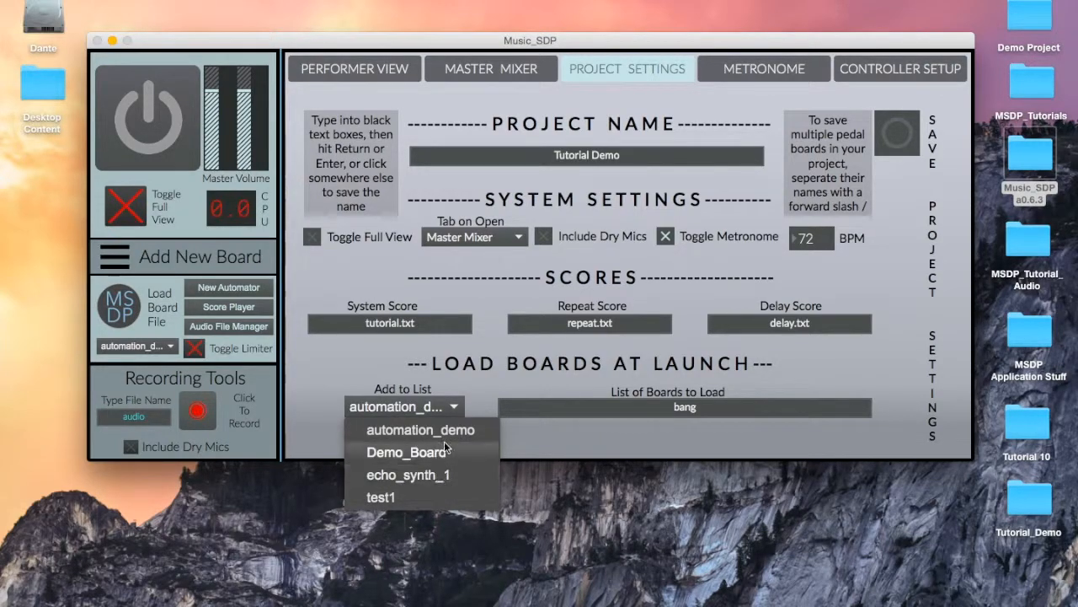
click(483, 377)
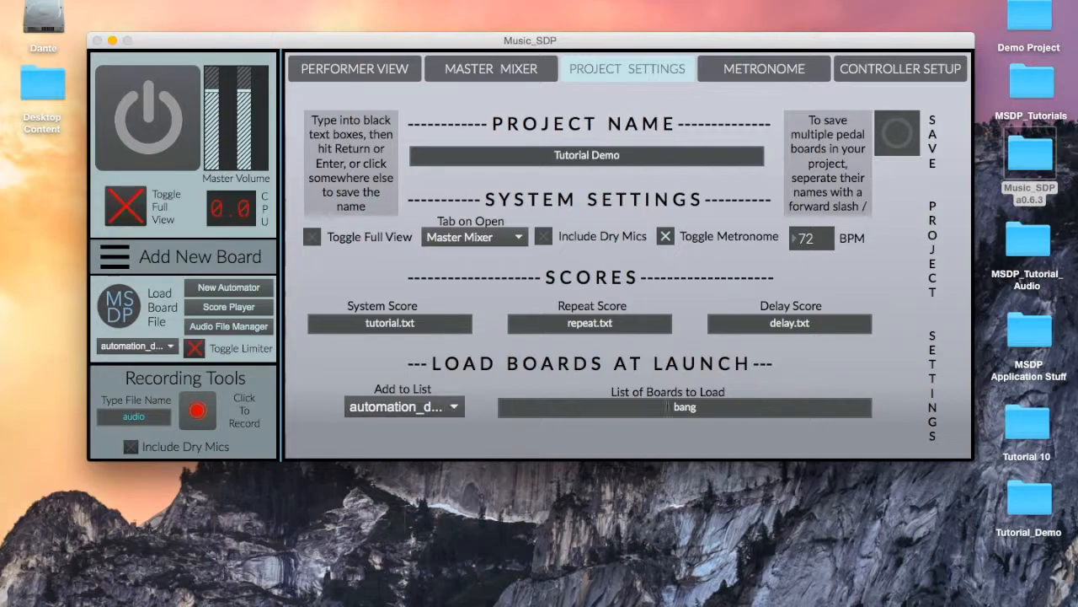
Step: Clear the list of boards to load at launch, and add test1 and echo_synth_1 to it
click(637, 406)
key(BackSpace)
click(457, 407)
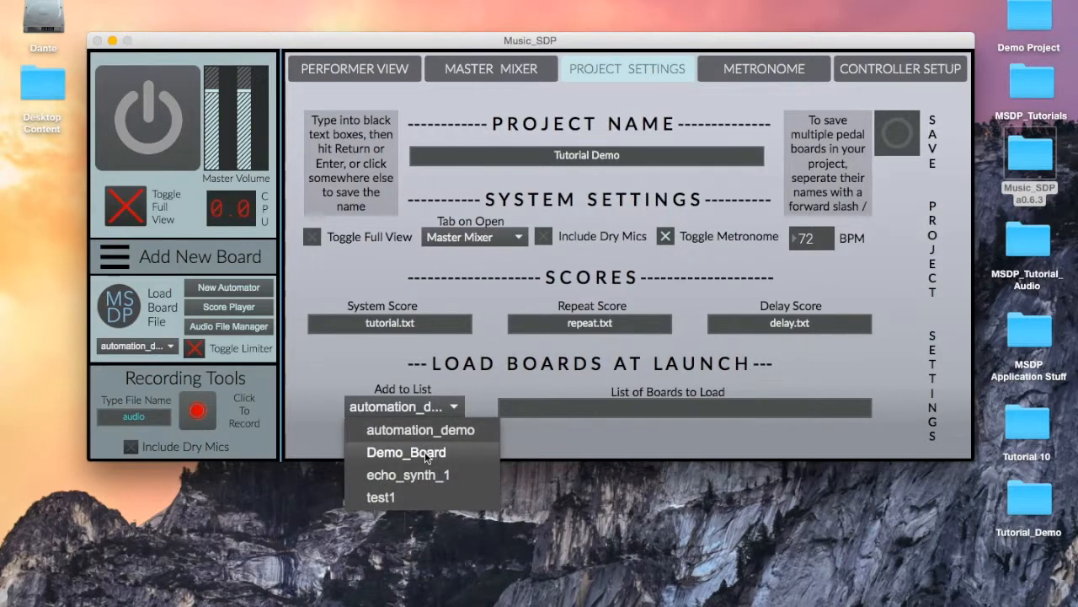
click(423, 497)
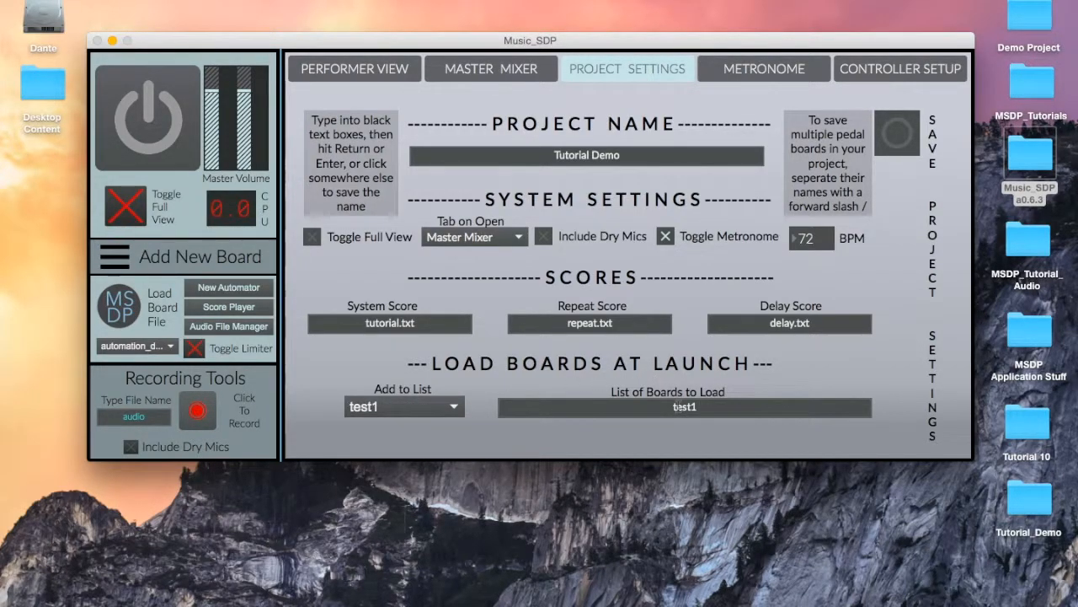
click(453, 409)
click(430, 476)
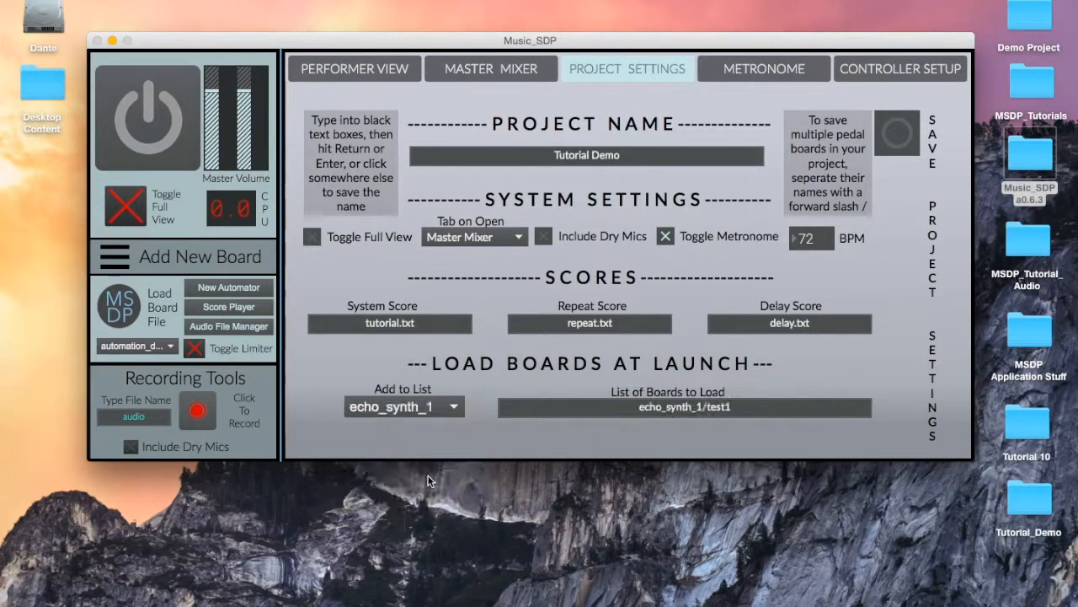
Step: Append /Demo_Board to the list of boards to load, and look over the available boards again
text(/)
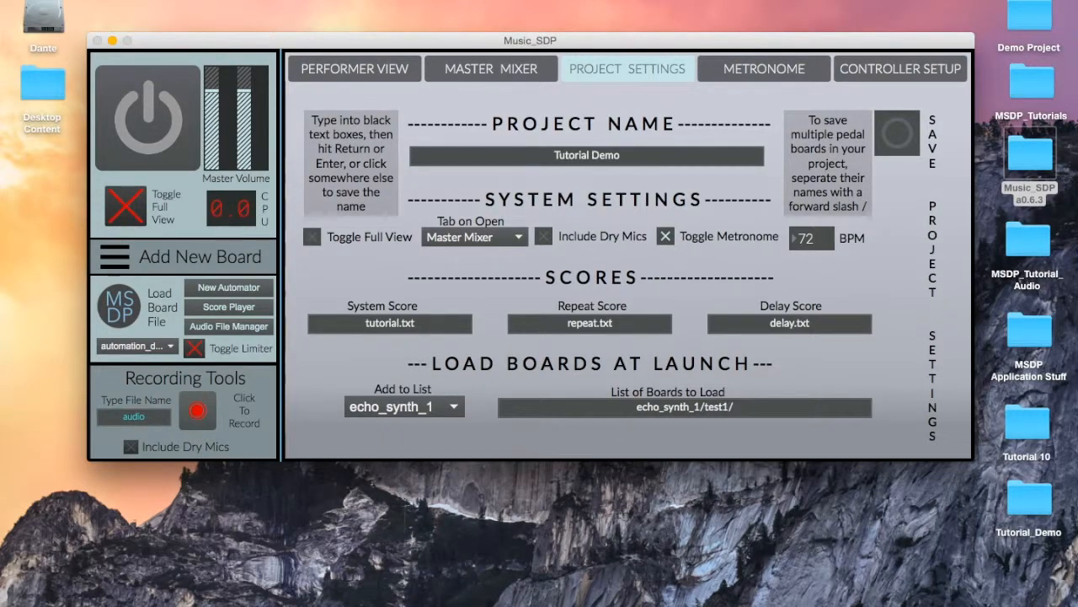
text(Demo)
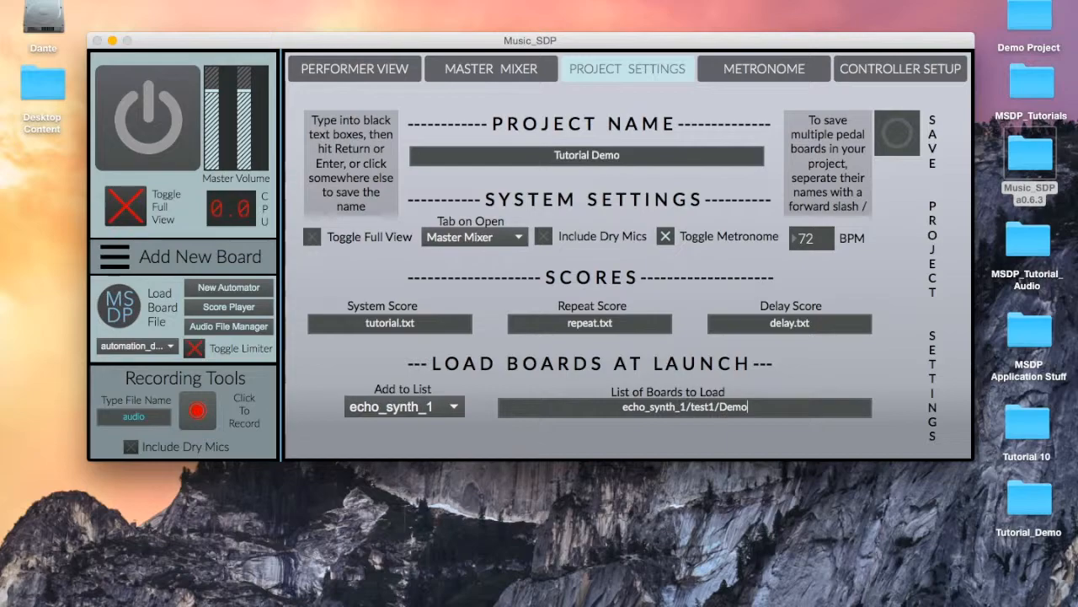
text(_Board)
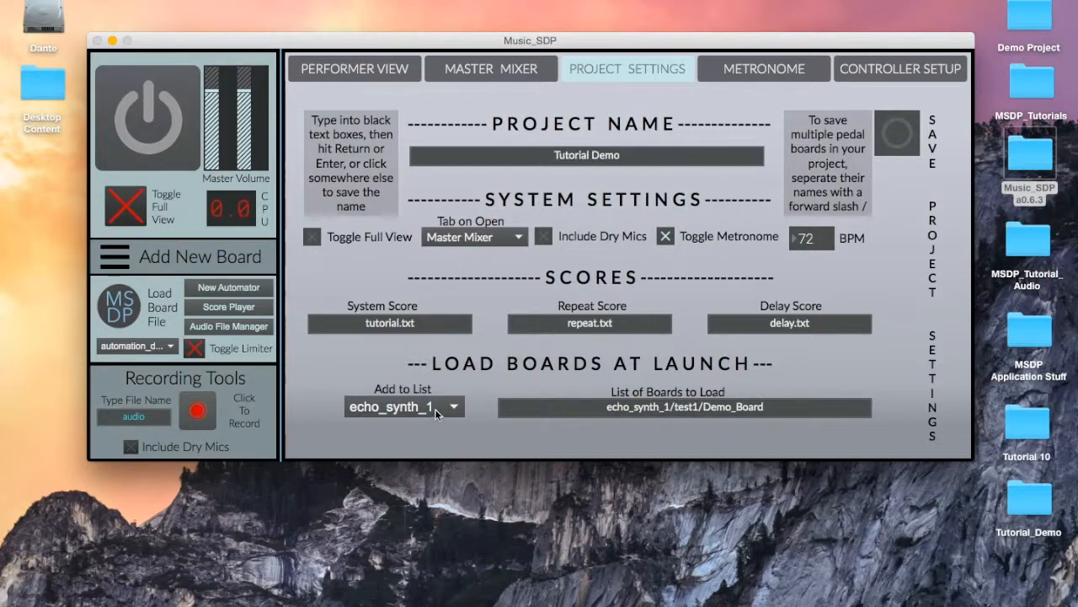
click(436, 411)
click(473, 380)
Step: Save the project settings and open the Project Window
click(907, 139)
click(898, 133)
mouse_move(481, 34)
mouse_down()
mouse_move(481, 8)
mouse_move(483, 38)
mouse_up()
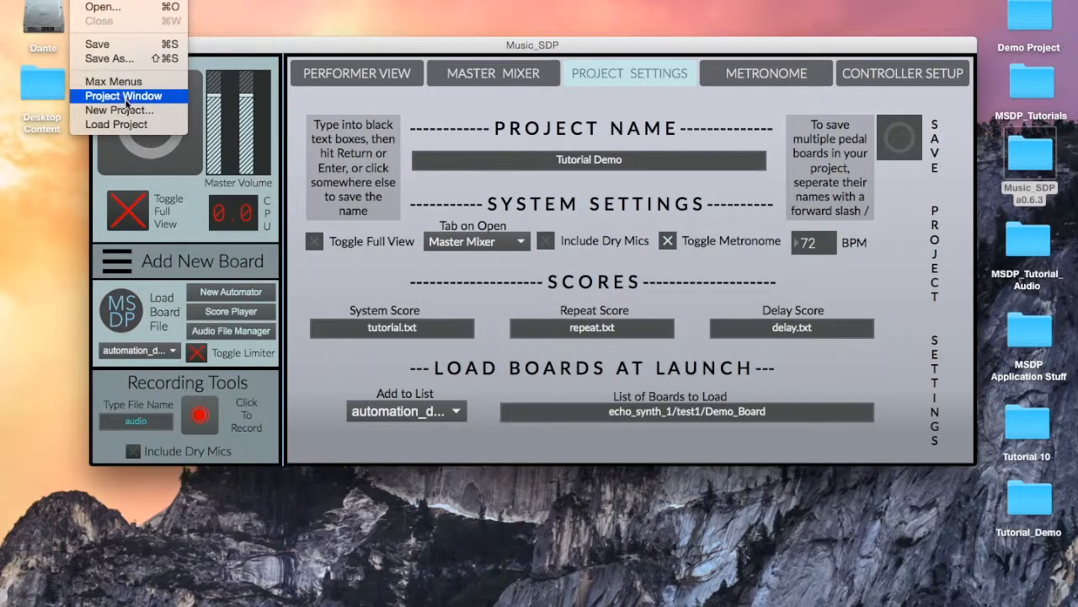
click(125, 98)
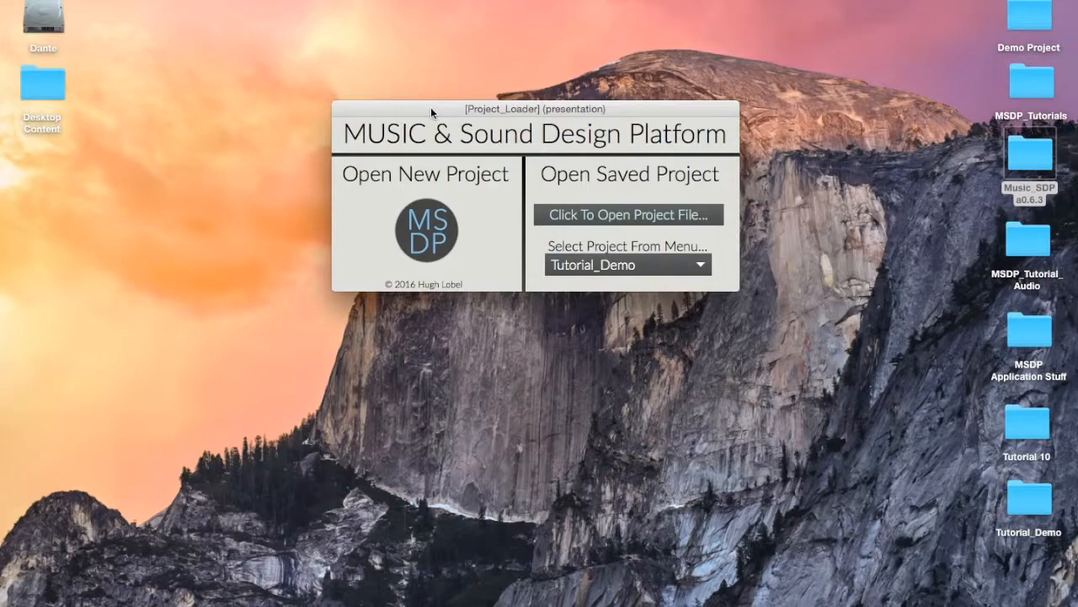
Step: Move the project loader window up slightly and load the saved project Tutorial_Demo
drag(431, 107, 431, 80)
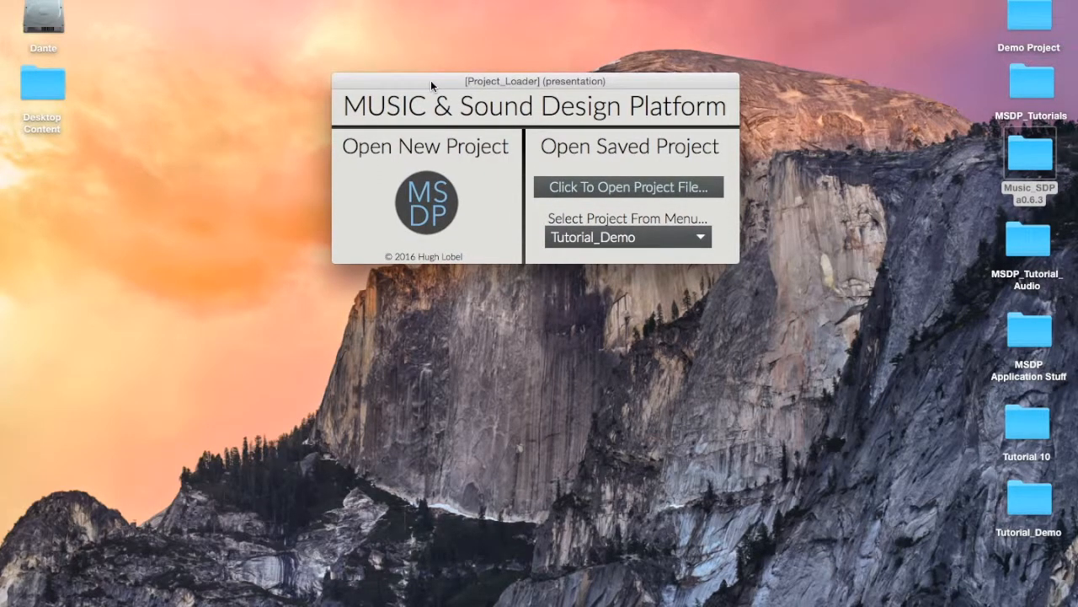
click(603, 239)
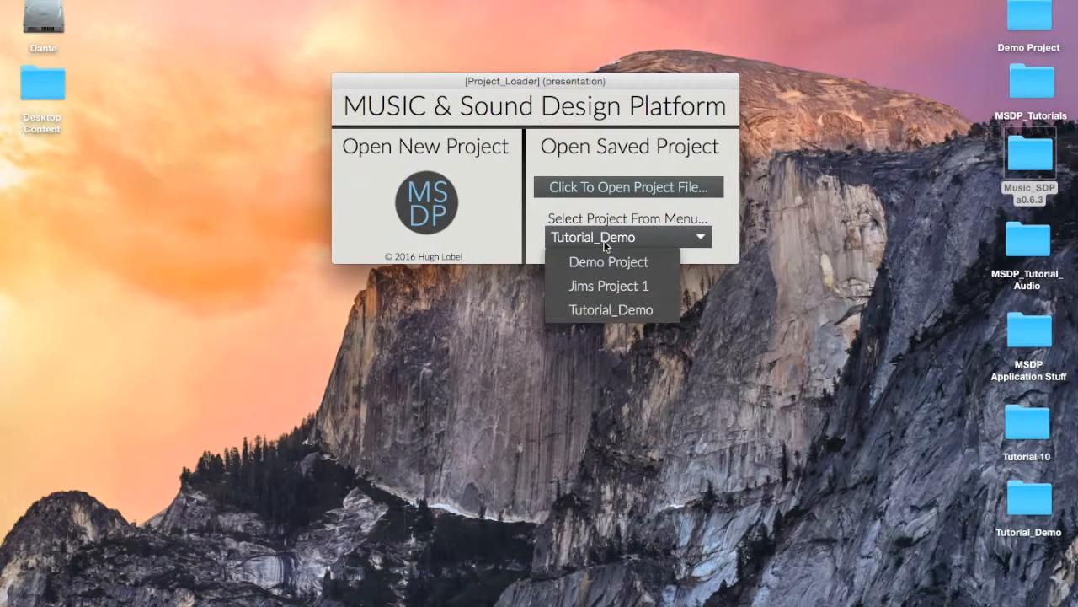
click(611, 305)
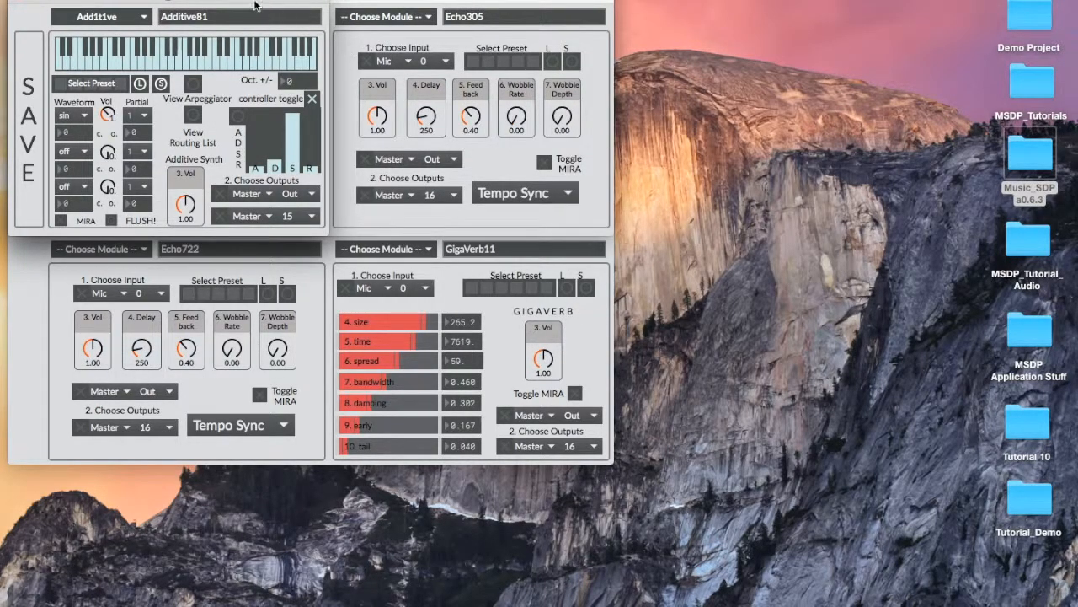
Step: Move the Demo_Board and test1 windows off the stack so that all three loaded boards show
drag(115, 2, 404, 92)
drag(193, 1, 554, 215)
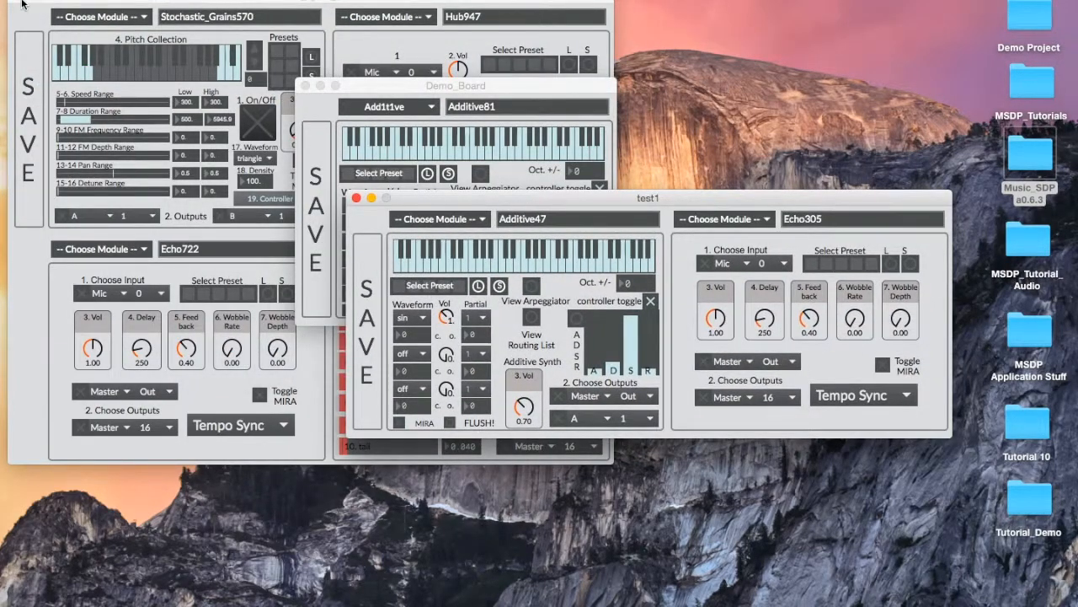